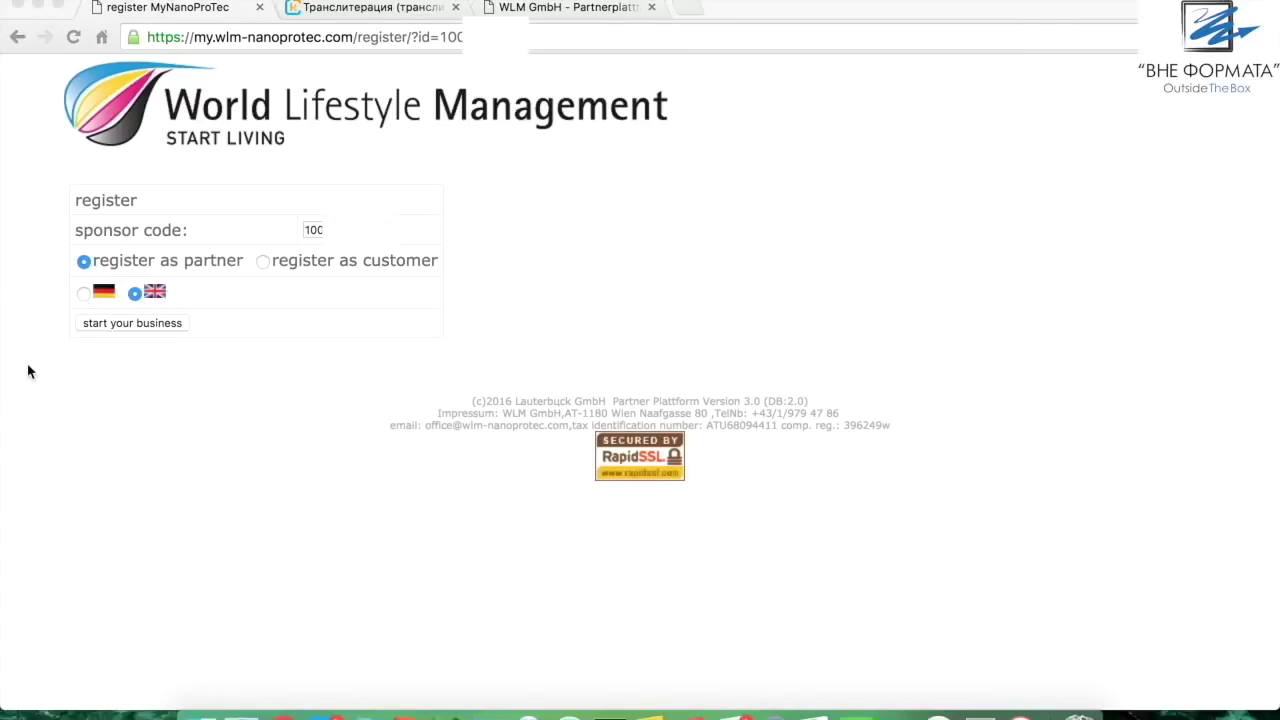
# Start the business registration, accept the terms and conditions and right of rescission, and continue
pyautogui.click(126, 324)
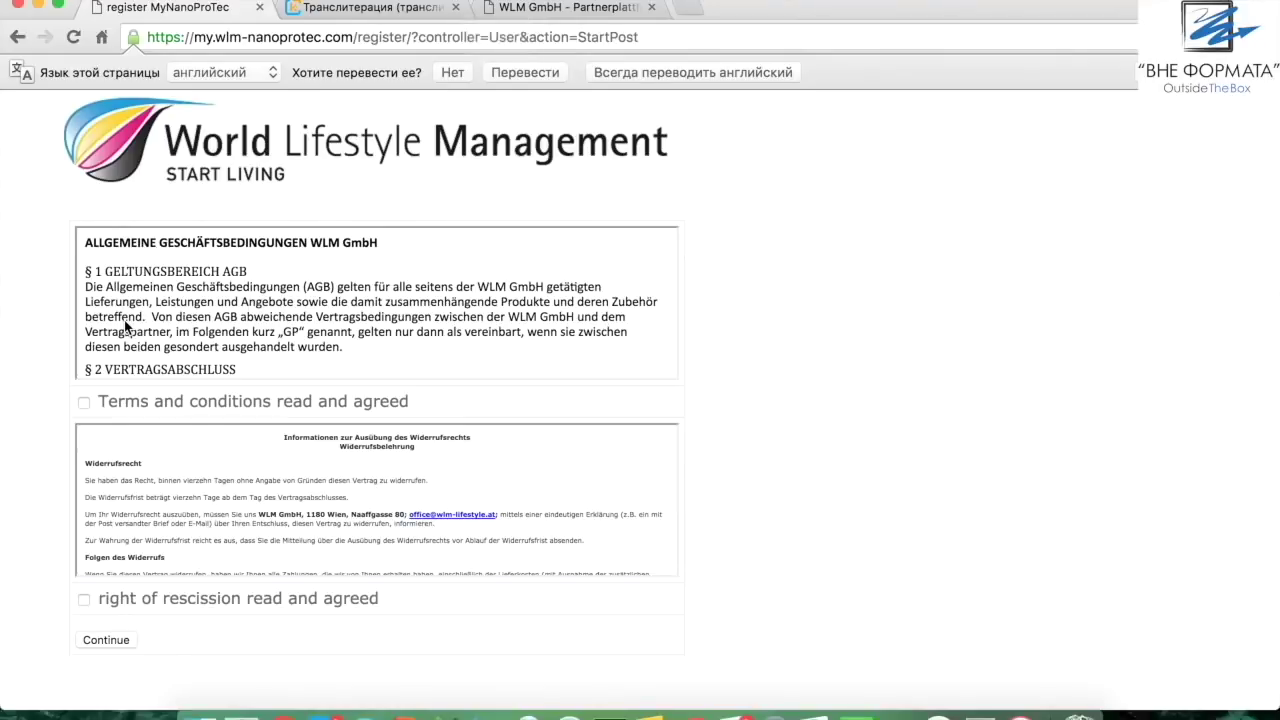
pyautogui.scroll(-10, 465, 317)
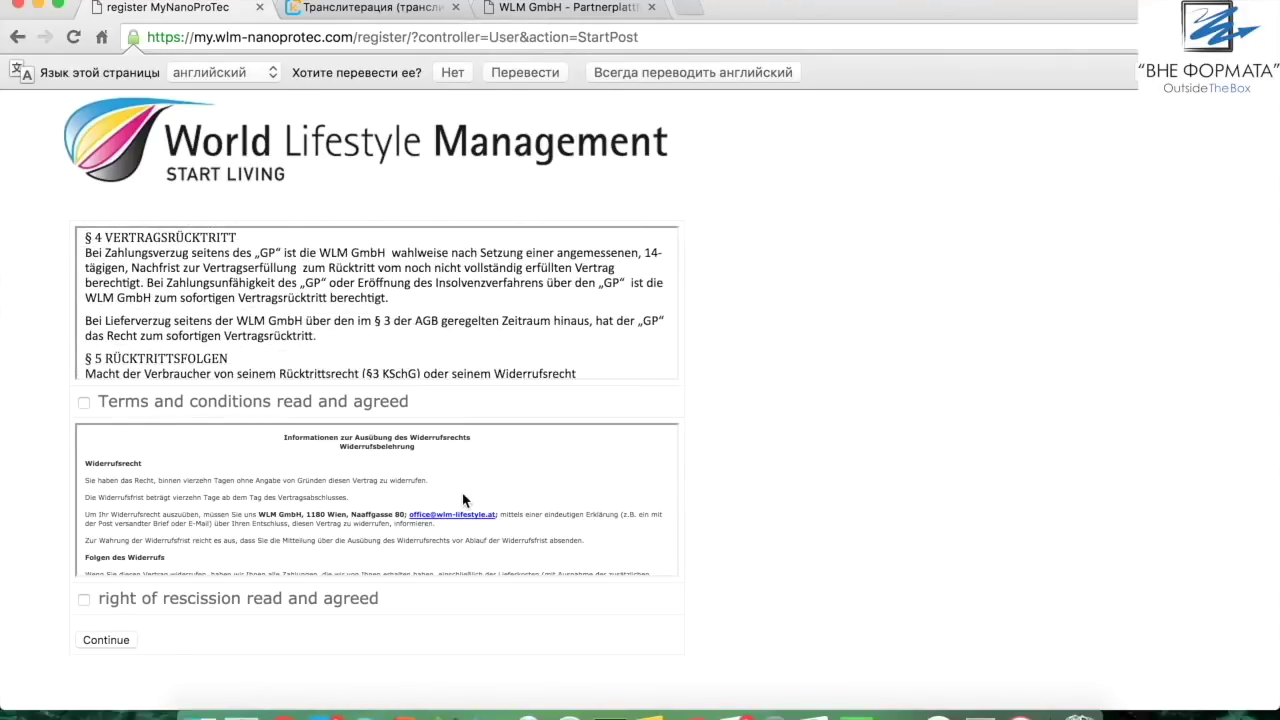
pyautogui.scroll(-5, 463, 499)
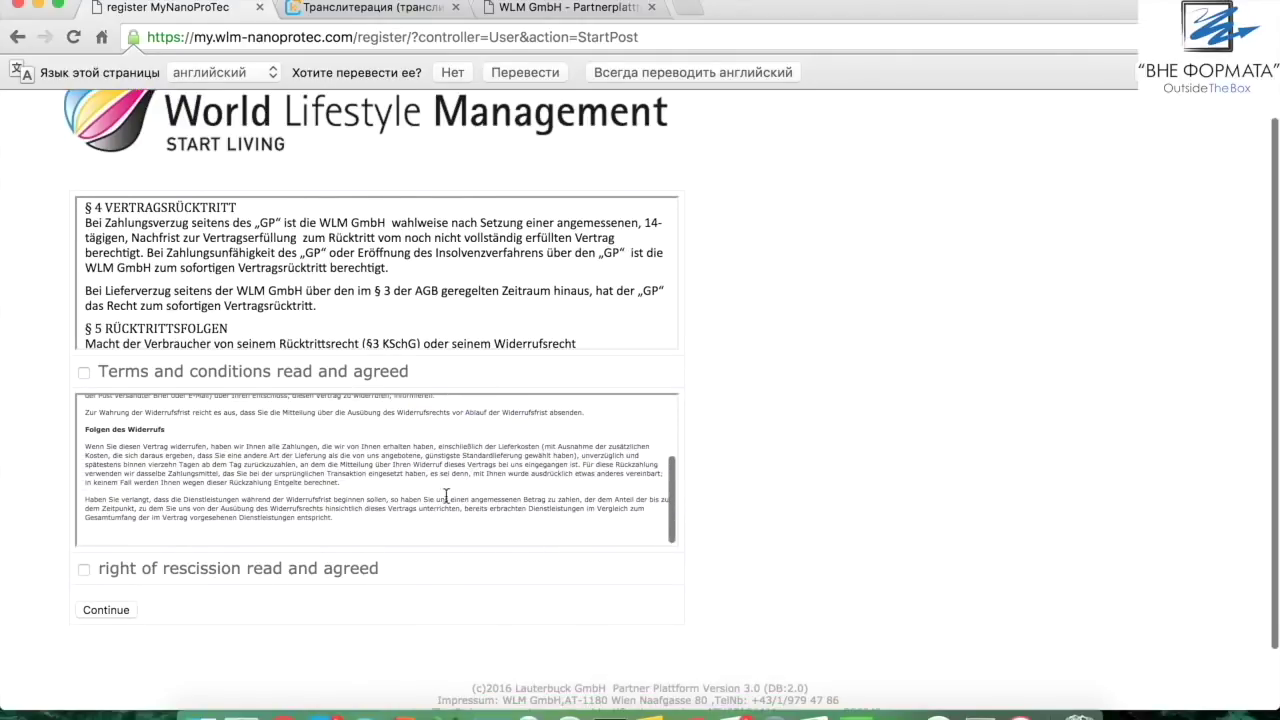
pyautogui.click(84, 373)
pyautogui.click(84, 569)
pyautogui.click(104, 612)
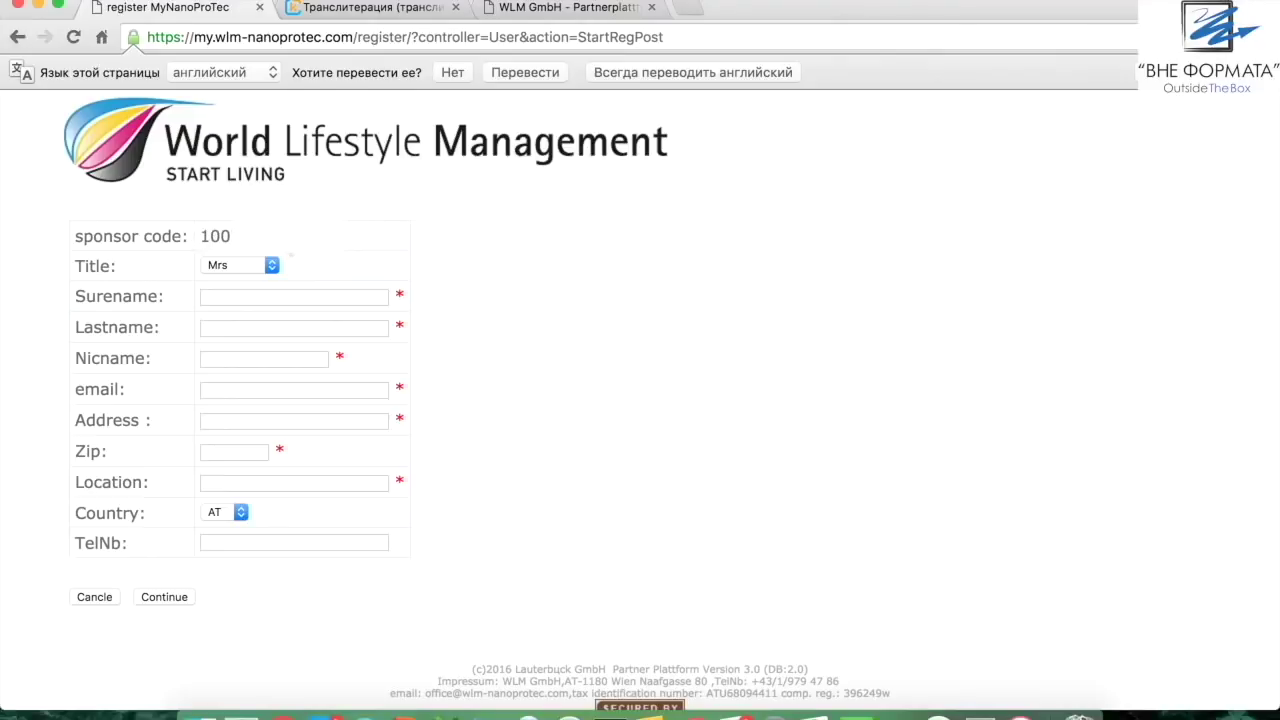
# Set the title to Mr and enter the partner's first name in Latin letters
pyautogui.click(239, 265)
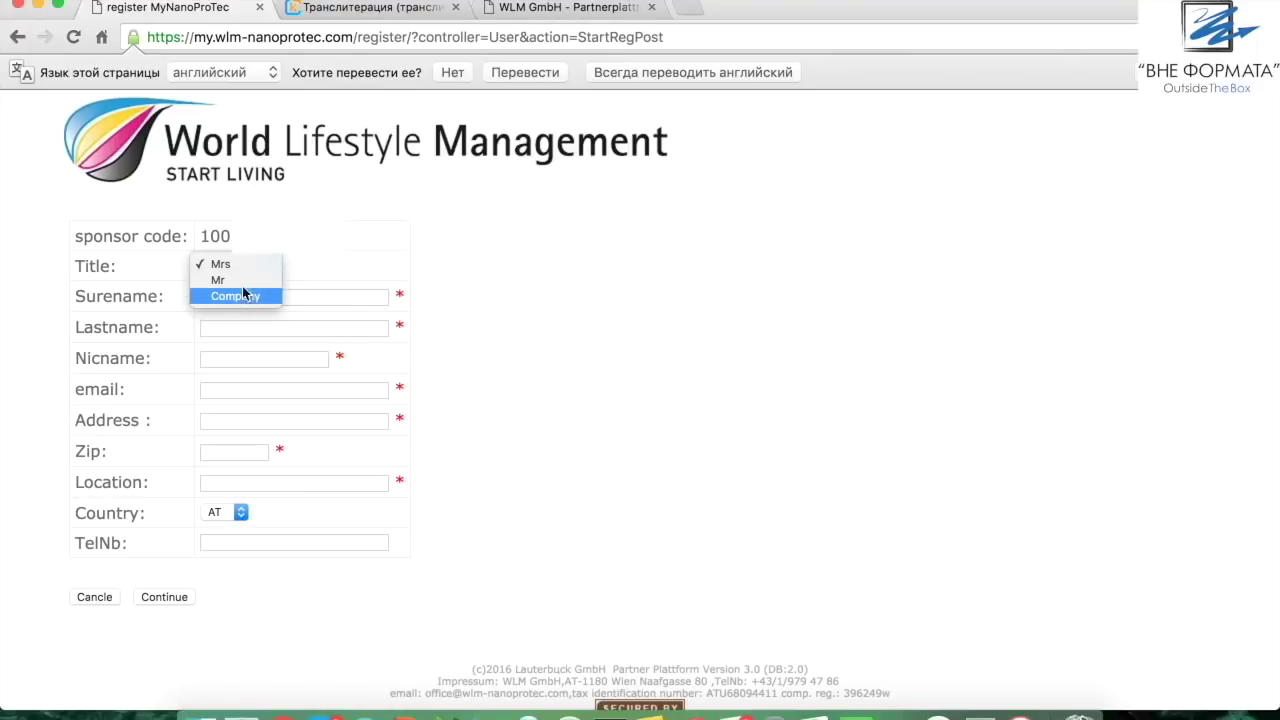
pyautogui.click(241, 286)
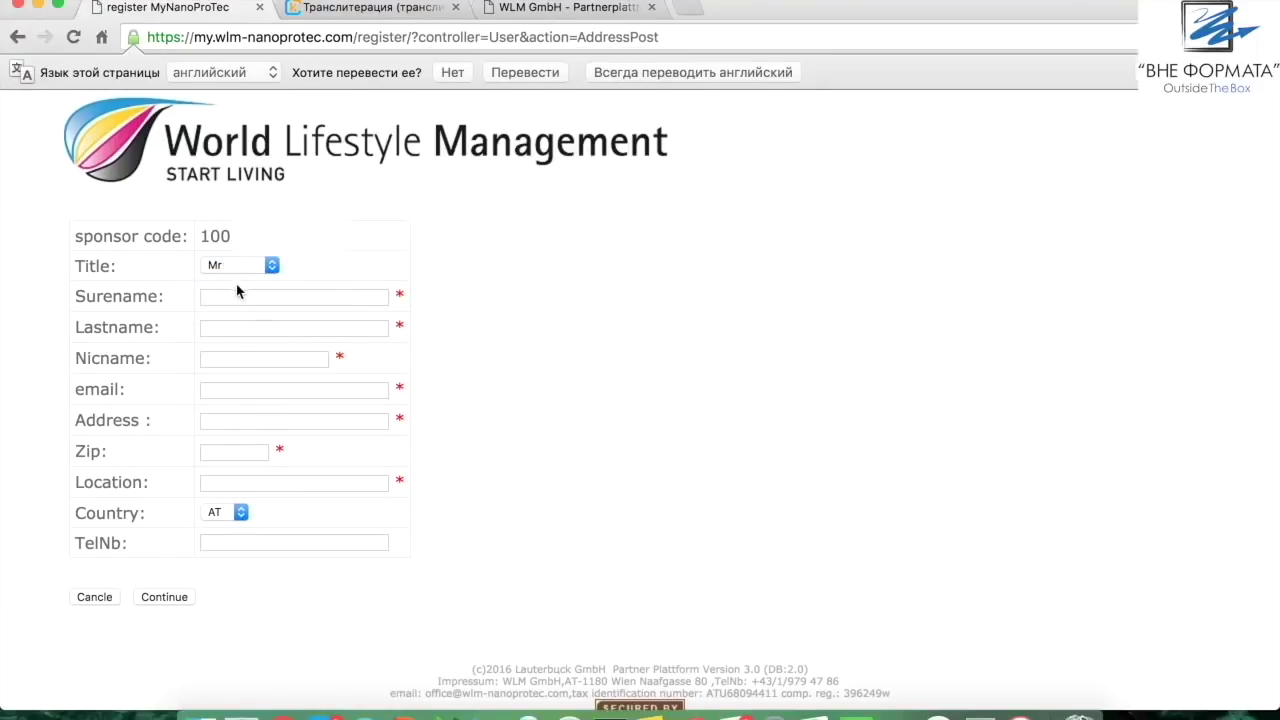
pyautogui.click(238, 297)
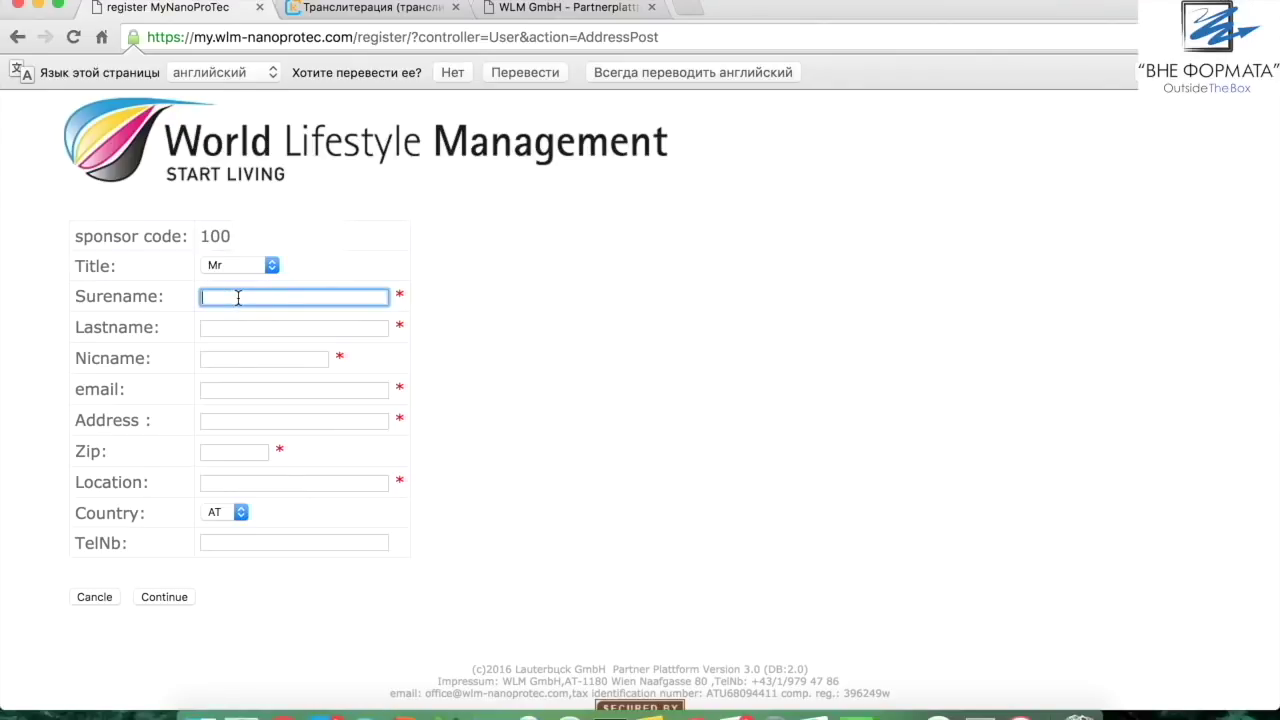
pyautogui.write('Evgeniy')
# Enter the partner's last name and chosen nickname
pyautogui.click(234, 326)
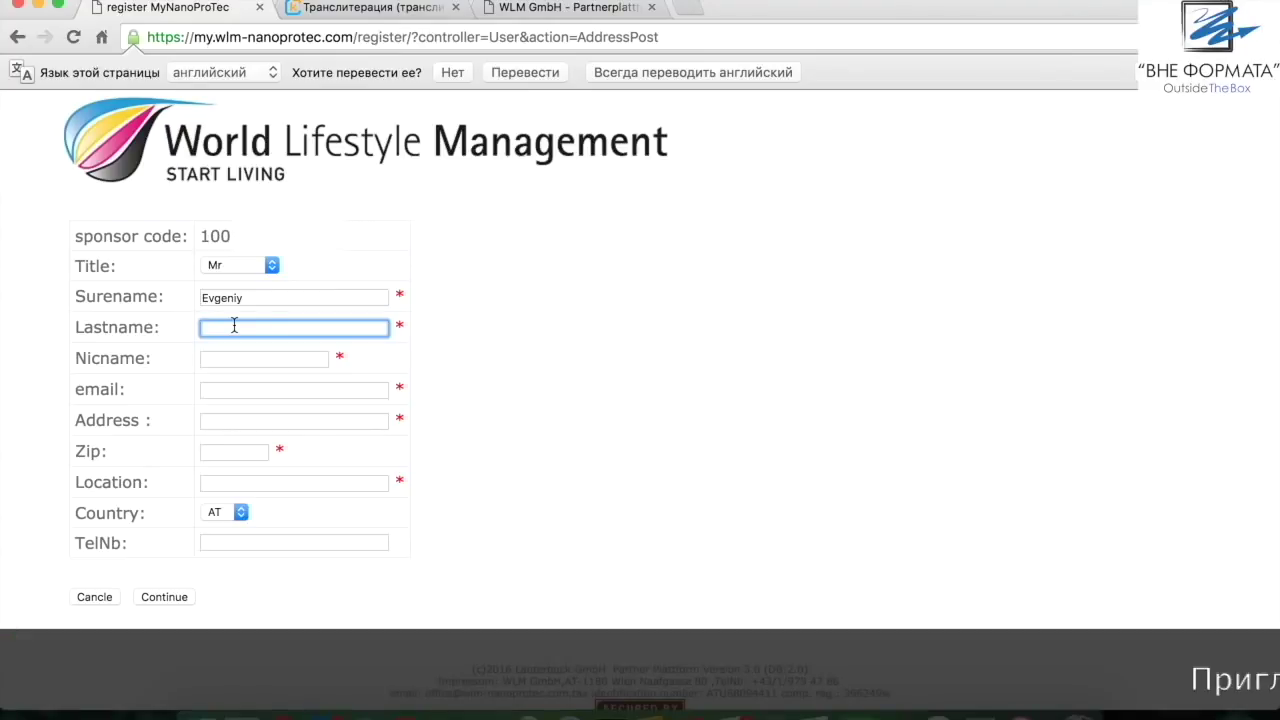
pyautogui.write('One')
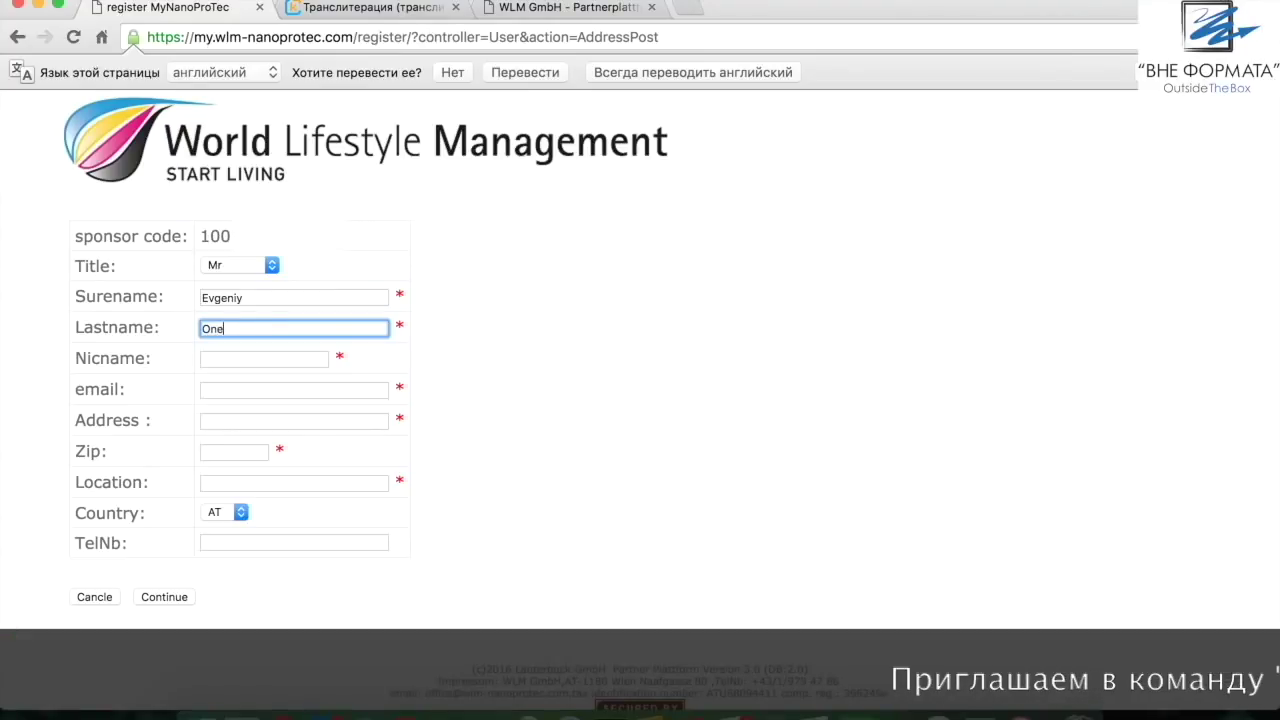
pyautogui.write('gin')
pyautogui.click(254, 358)
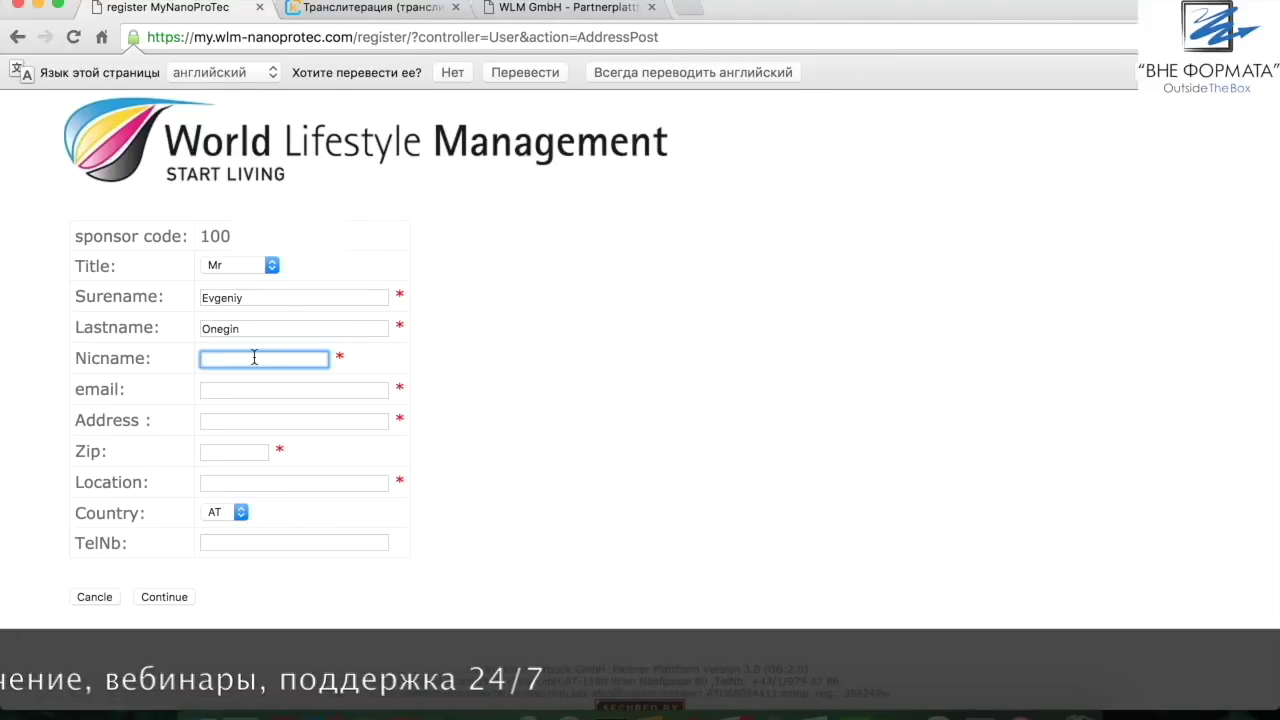
pyautogui.write('profi777')
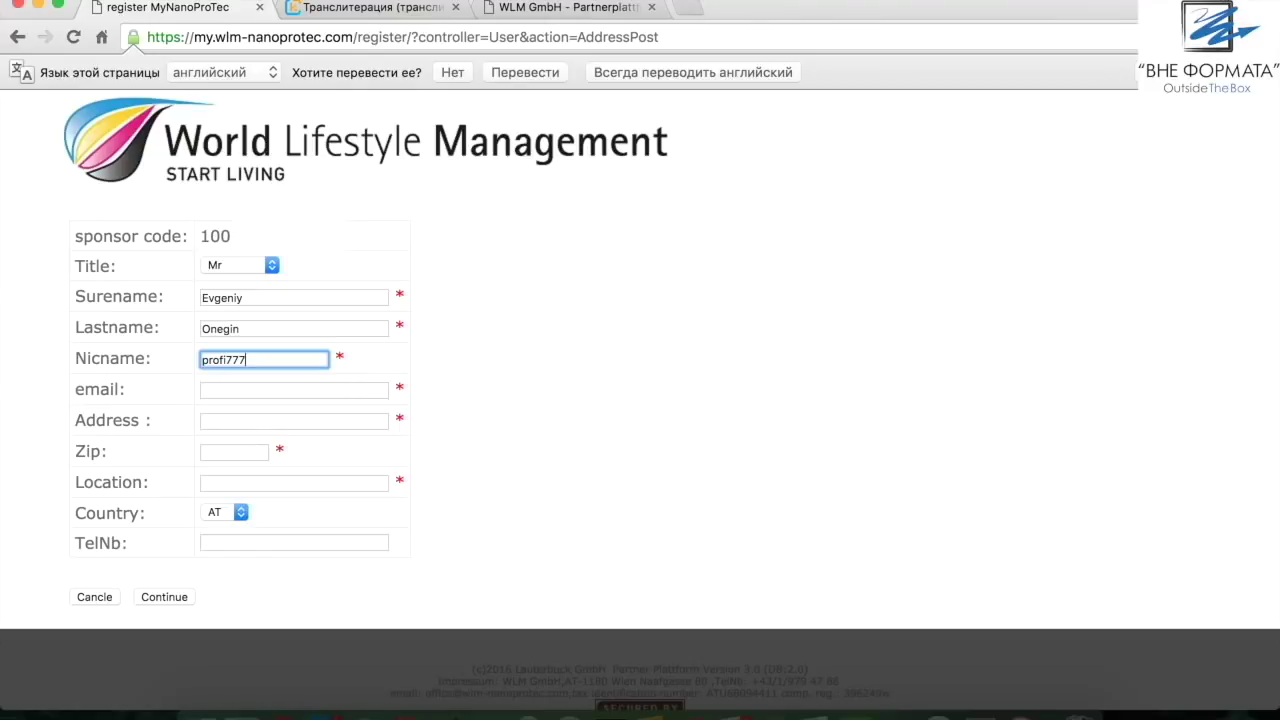
# Enter the partner's e-mail address and street address with house number
pyautogui.click(215, 389)
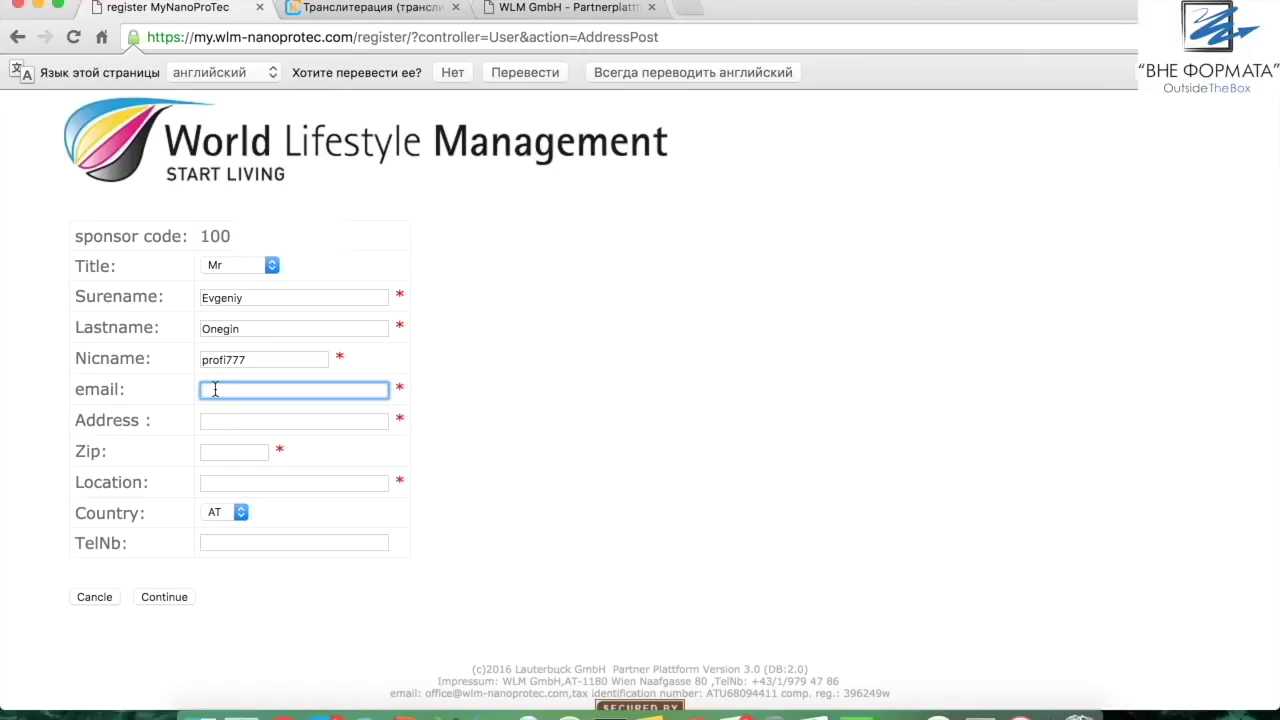
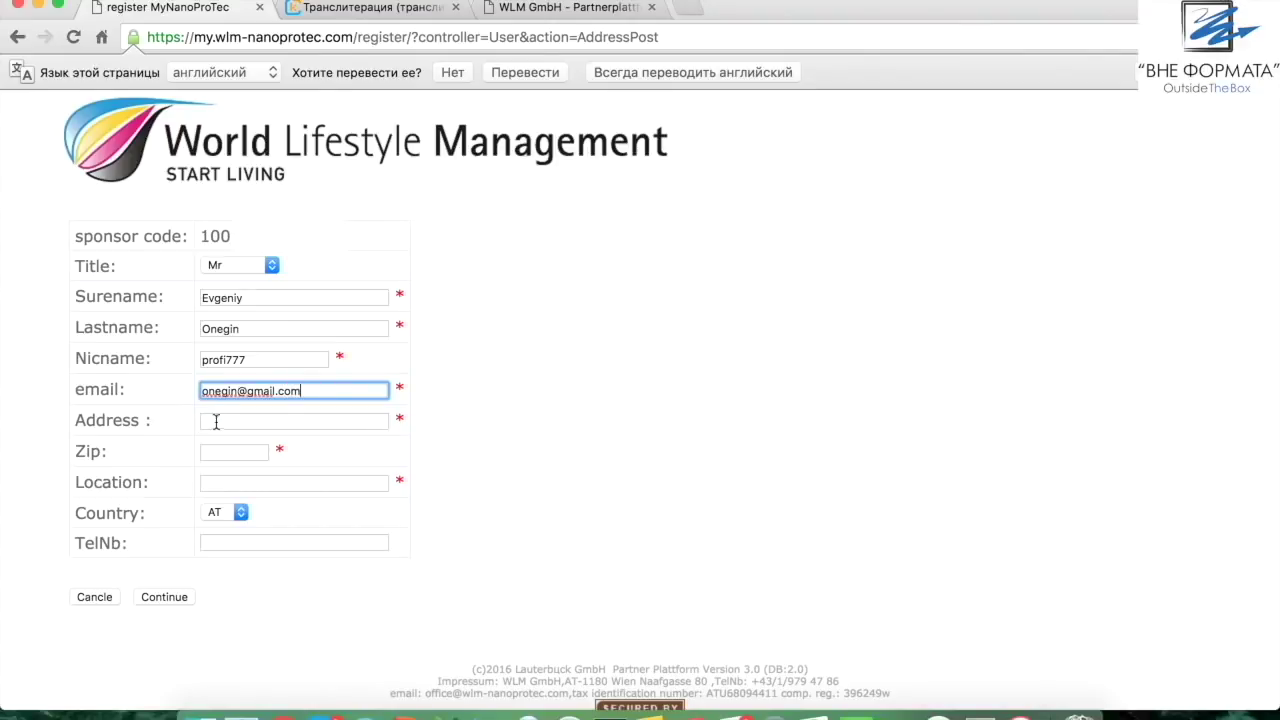
pyautogui.click(219, 421)
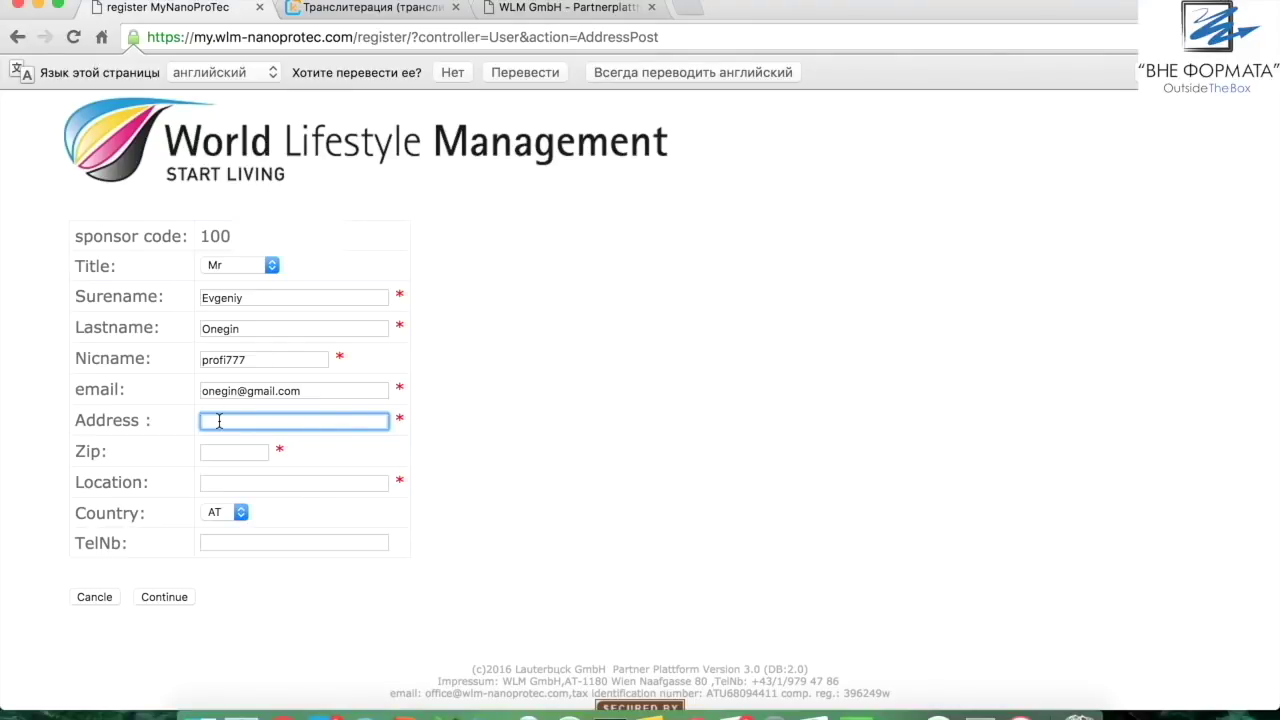
pyautogui.click(624, 407)
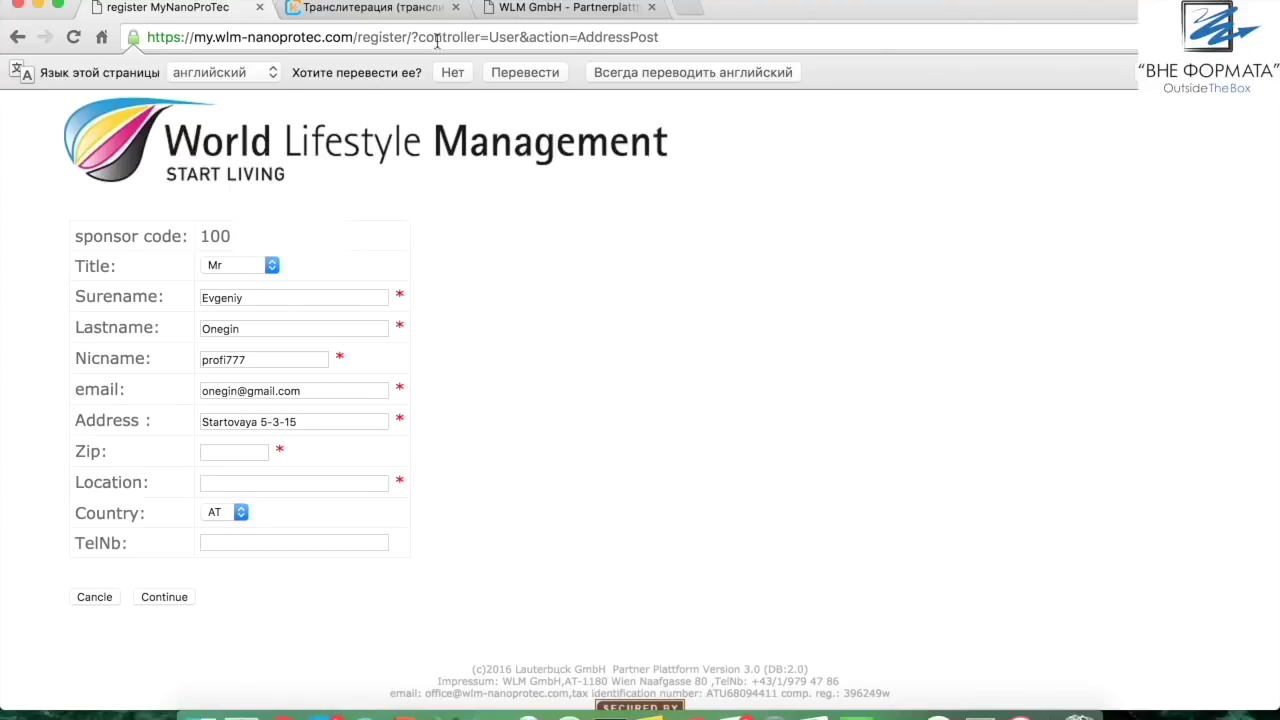
pyautogui.click(373, 11)
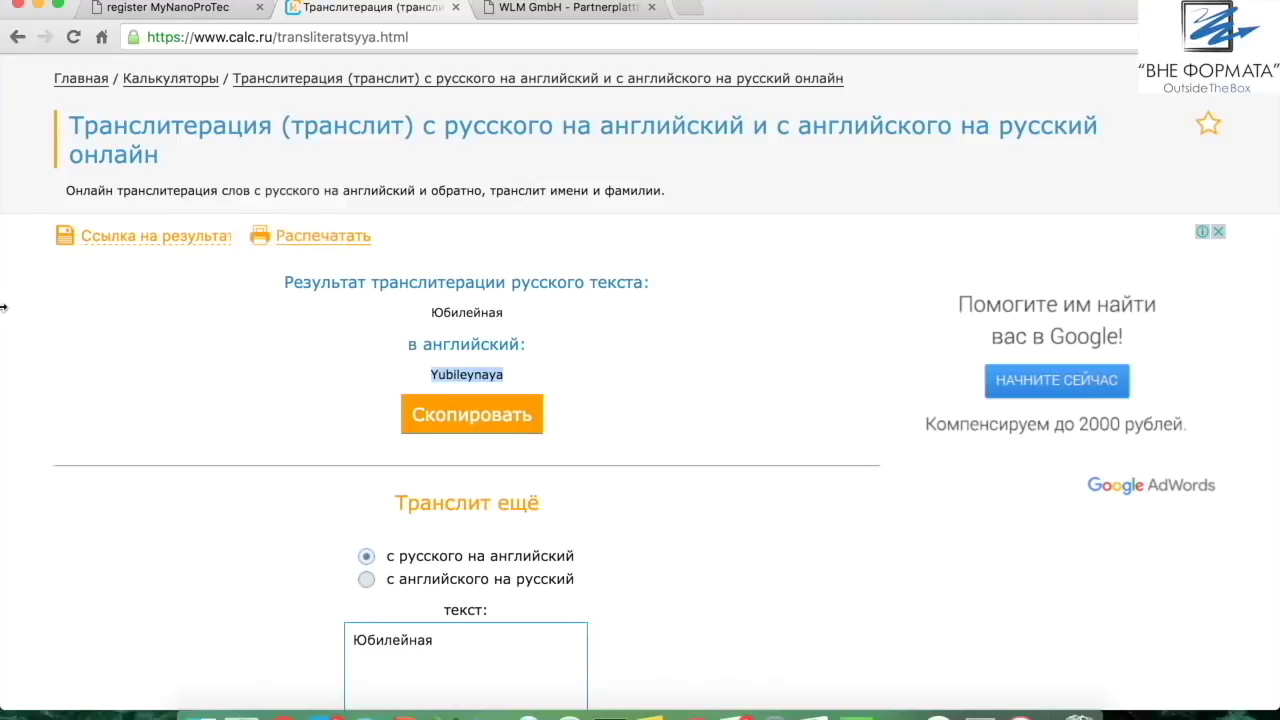
# Replace the old word in the transliteration input with the Cyrillic street name
pyautogui.scroll(2, 62, 411)
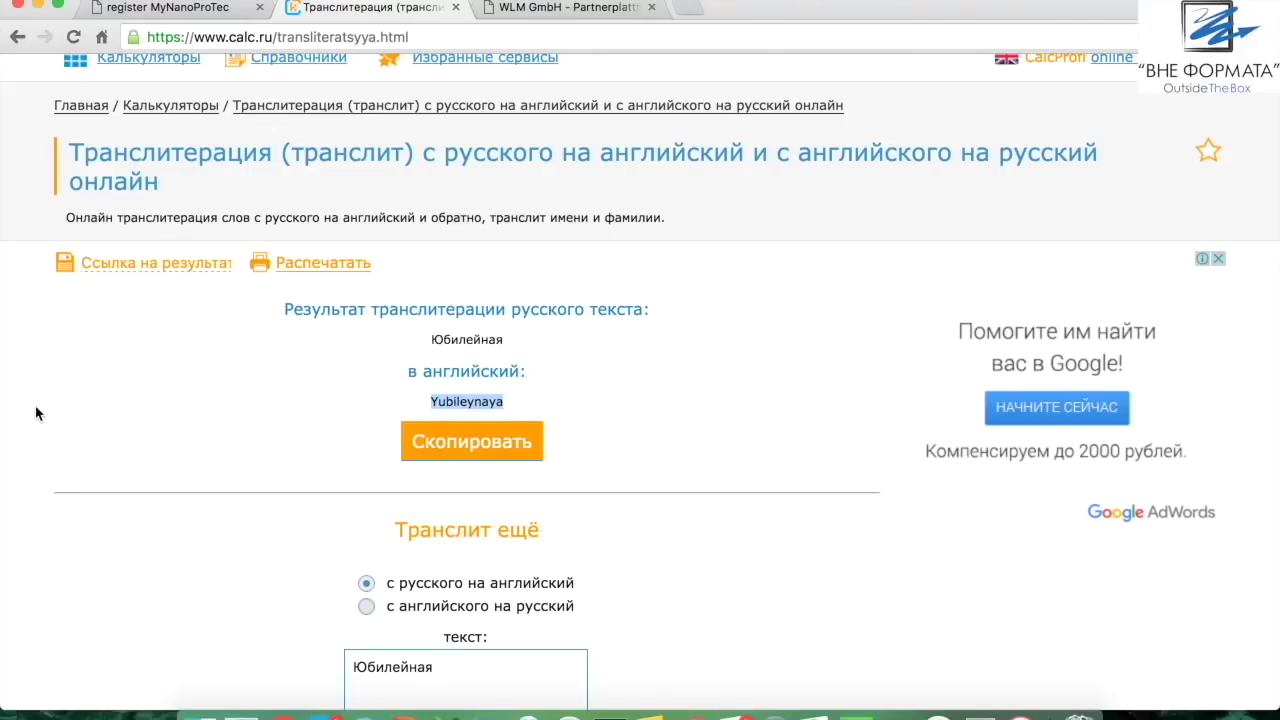
pyautogui.scroll(-1, 36, 413)
pyautogui.scroll(1, 36, 413)
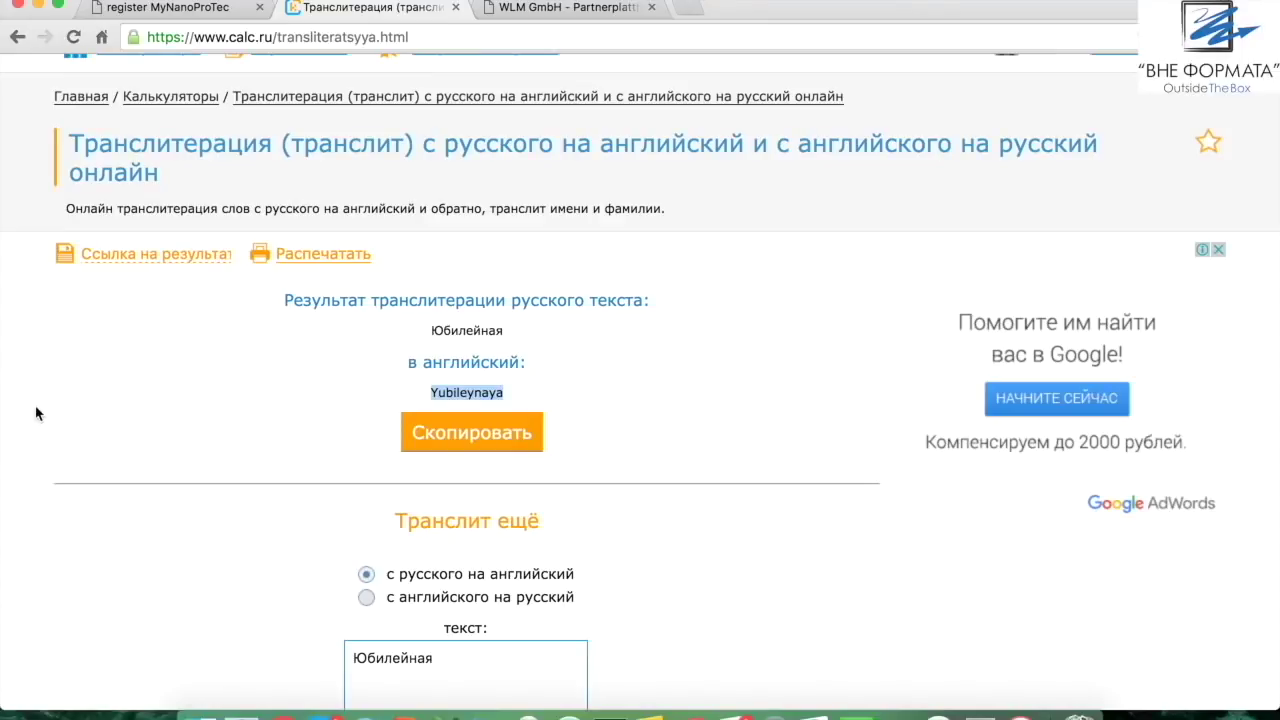
pyautogui.scroll(-3, 866, 560)
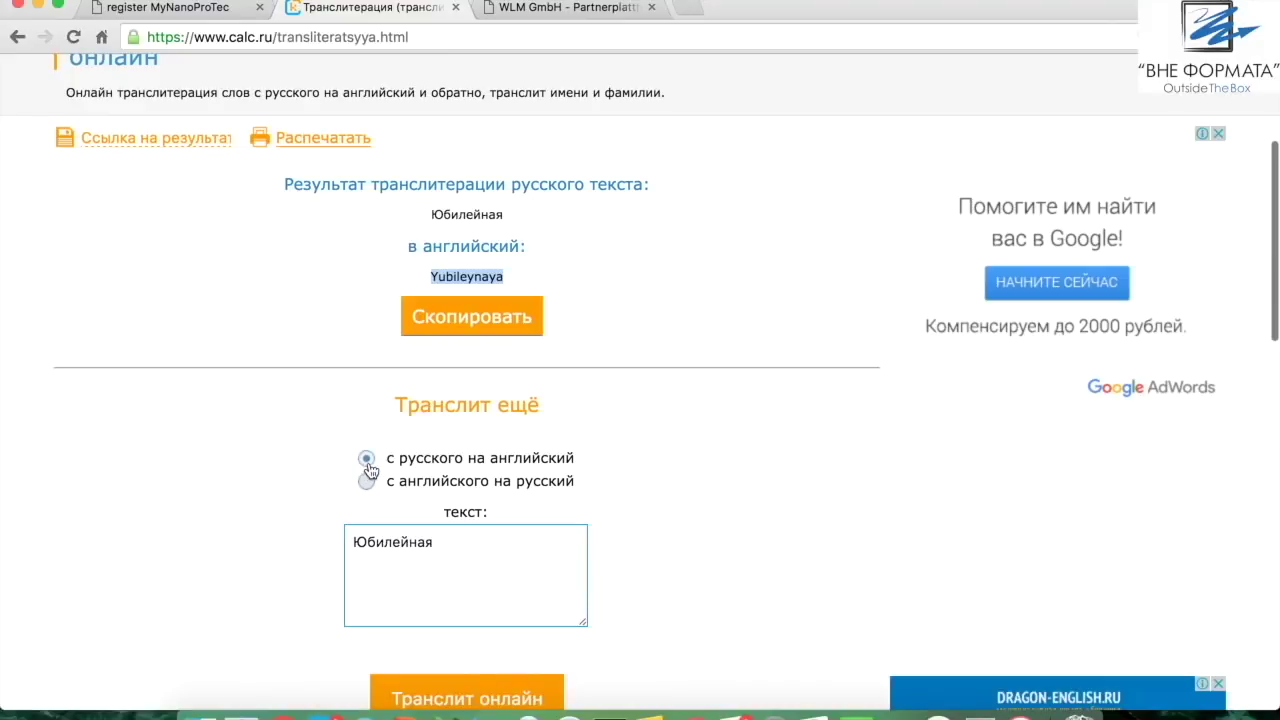
pyautogui.click(466, 541)
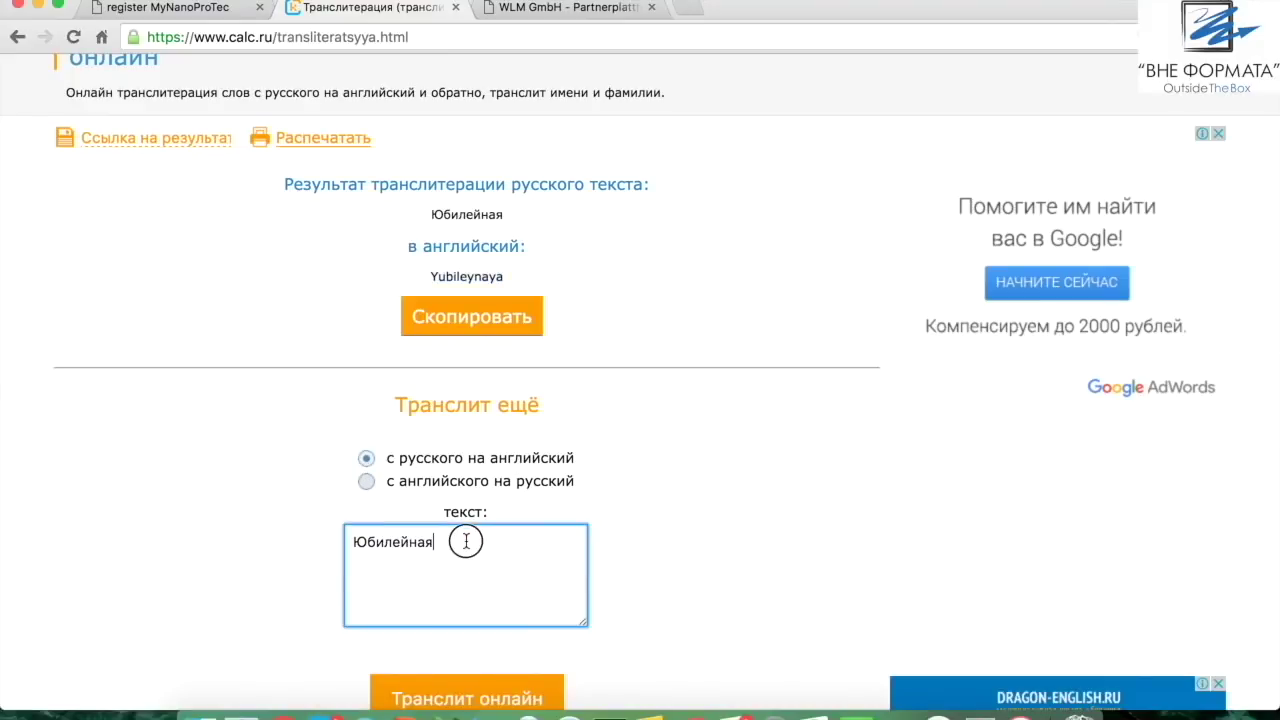
pyautogui.moveTo(466, 541); pyautogui.dragTo(306, 537)
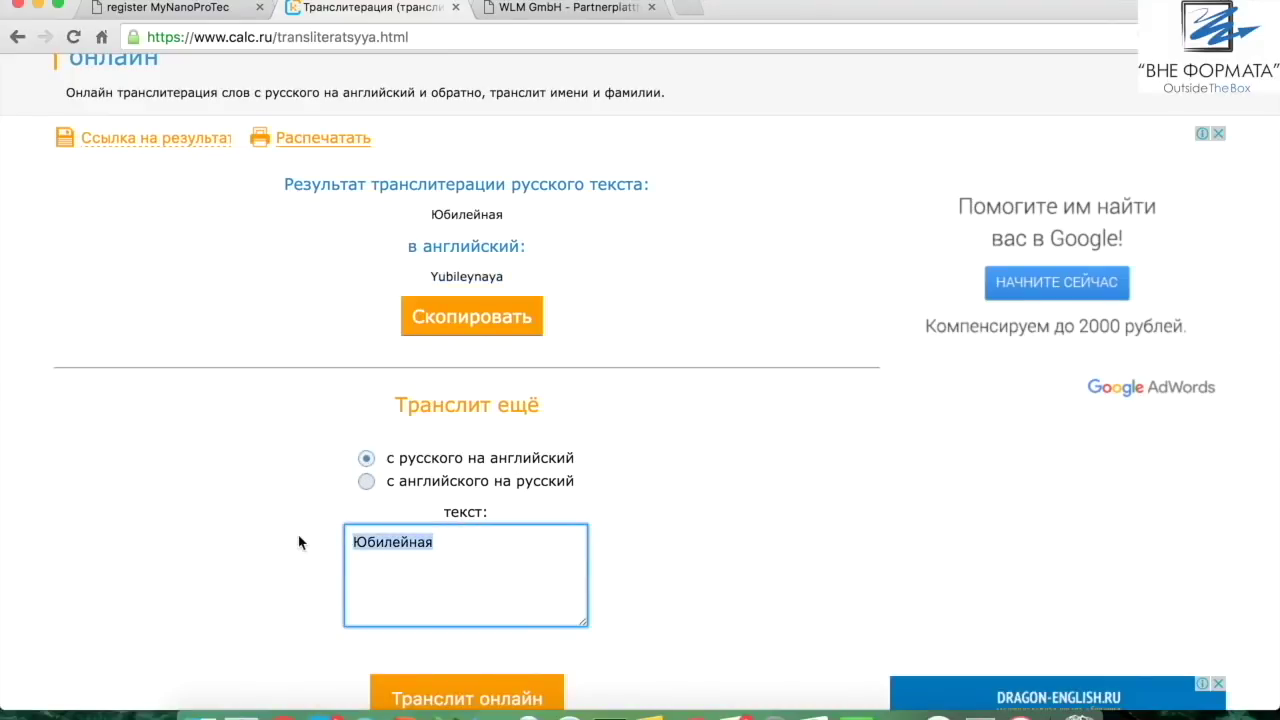
pyautogui.write('Стартовая')
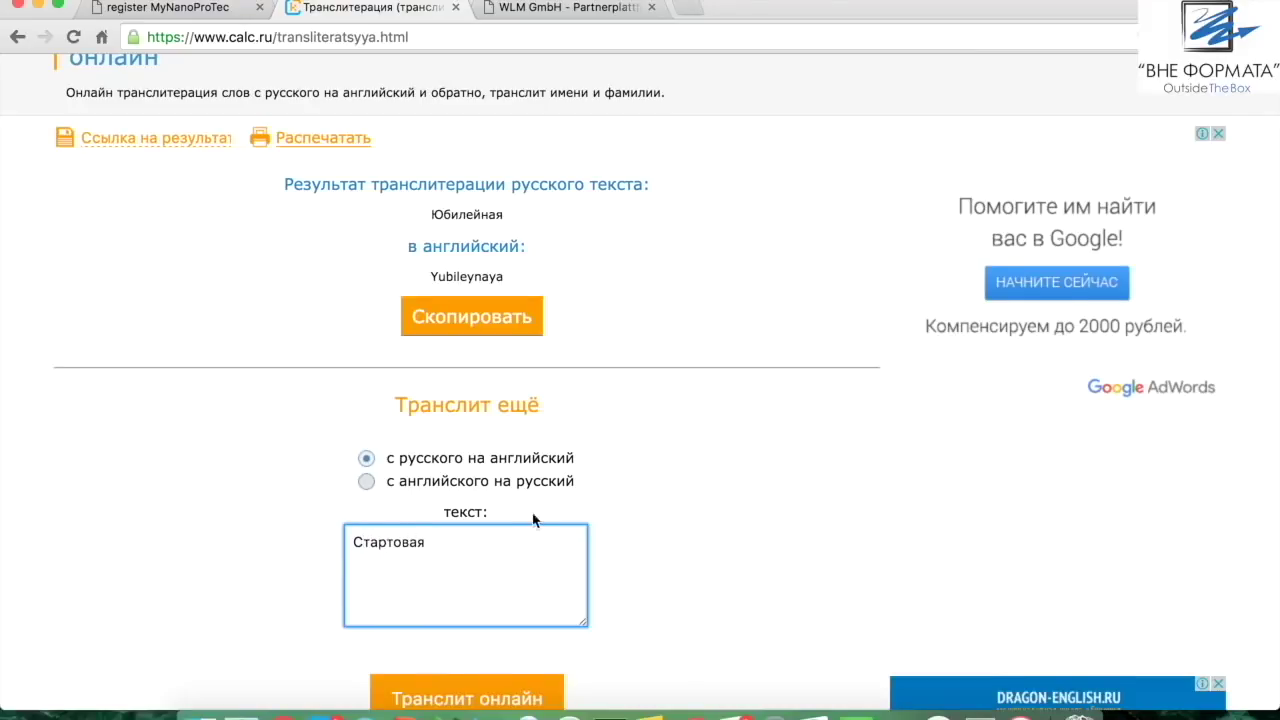
# Transliterate the street name to Latin, copy the result, and return to the registration form
pyautogui.scroll(-3, 746, 566)
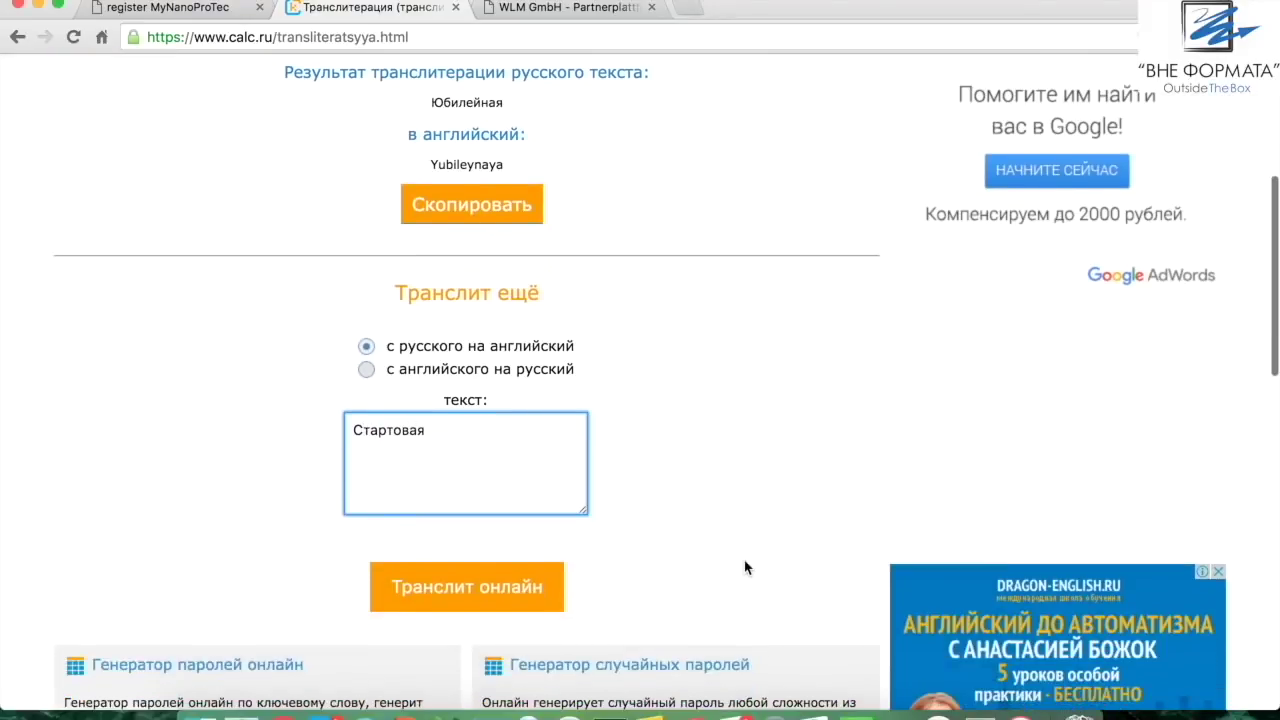
pyautogui.click(455, 587)
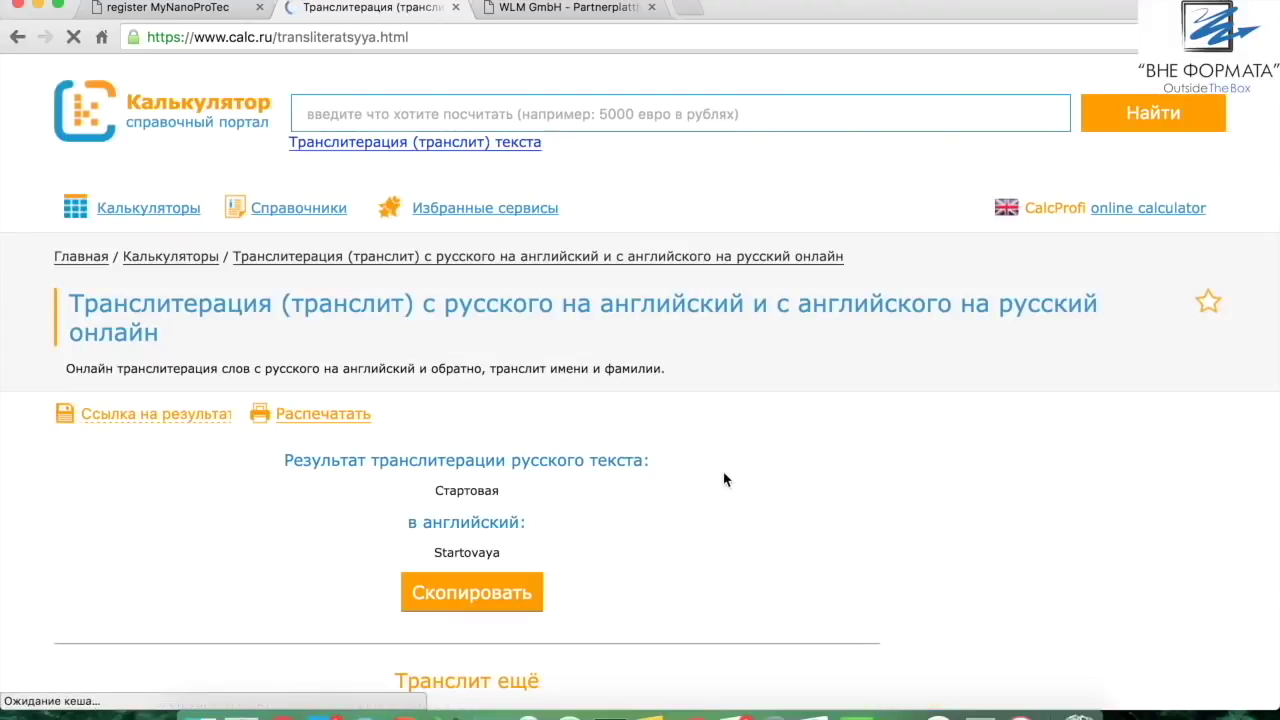
pyautogui.scroll(-5, 700, 477)
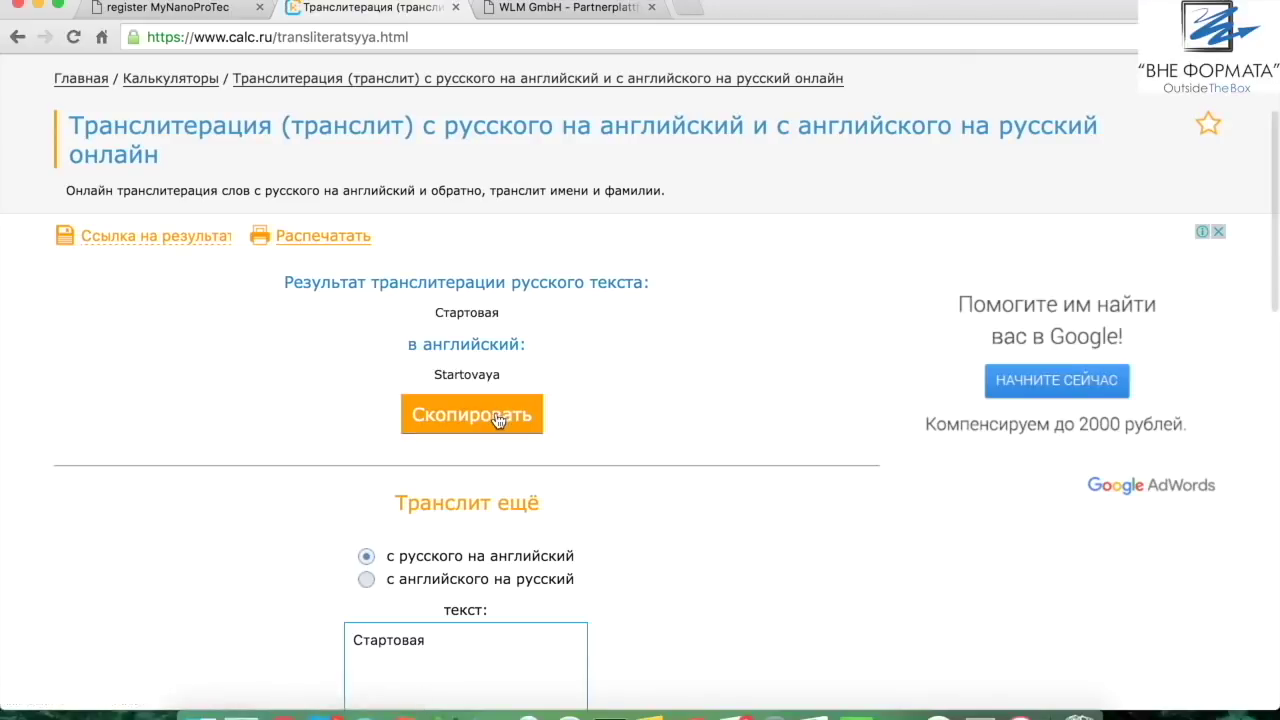
pyautogui.click(497, 419)
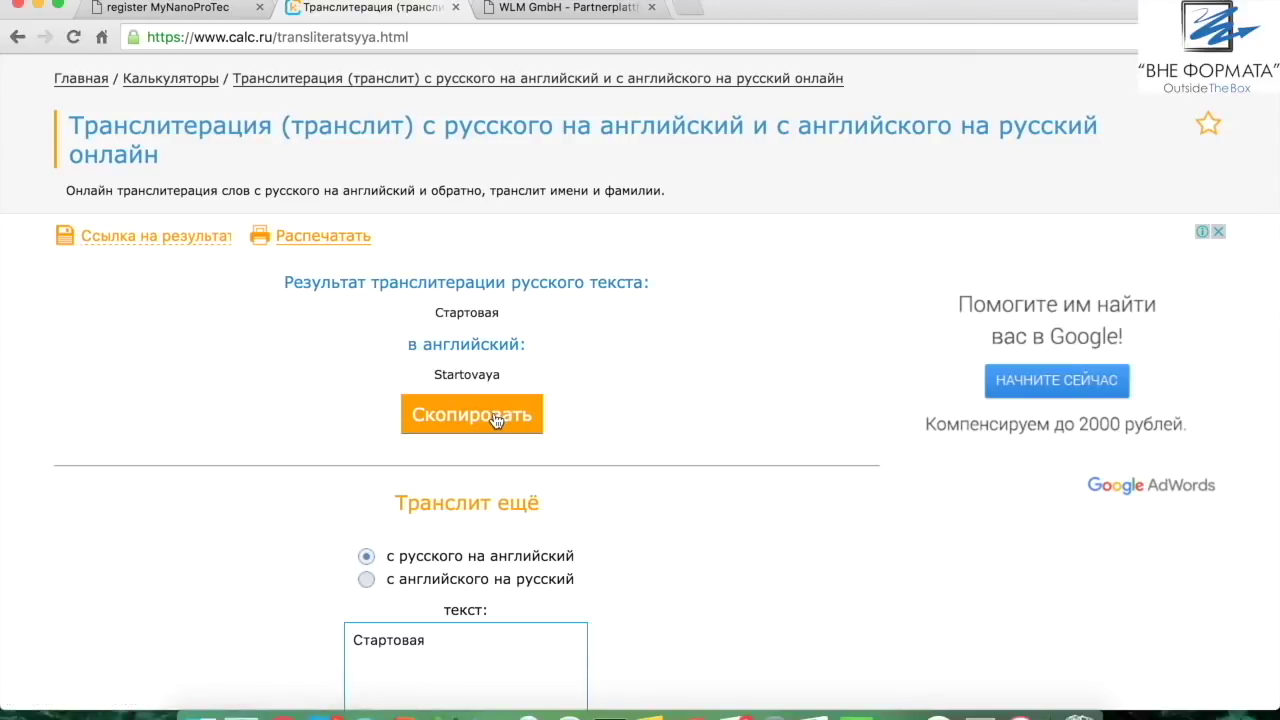
pyautogui.click(165, 7)
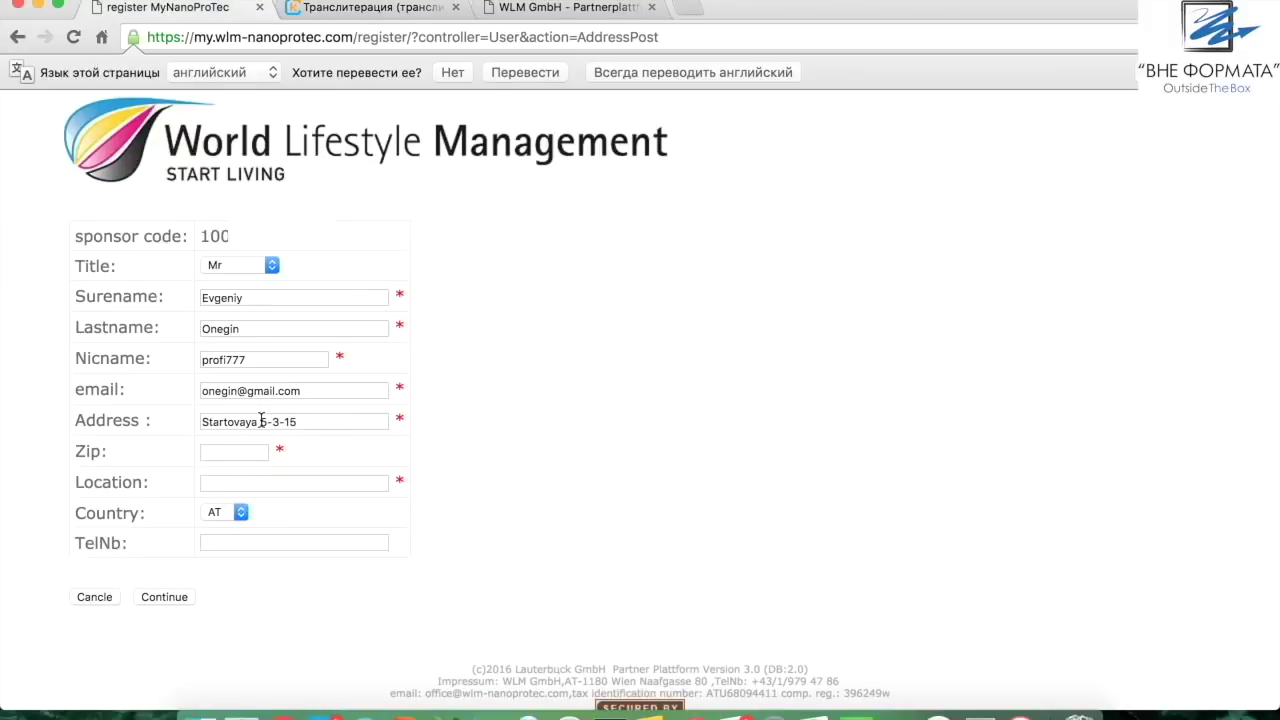
# Compare the street name in the address field against the transliteration result
pyautogui.doubleClick(223, 421)
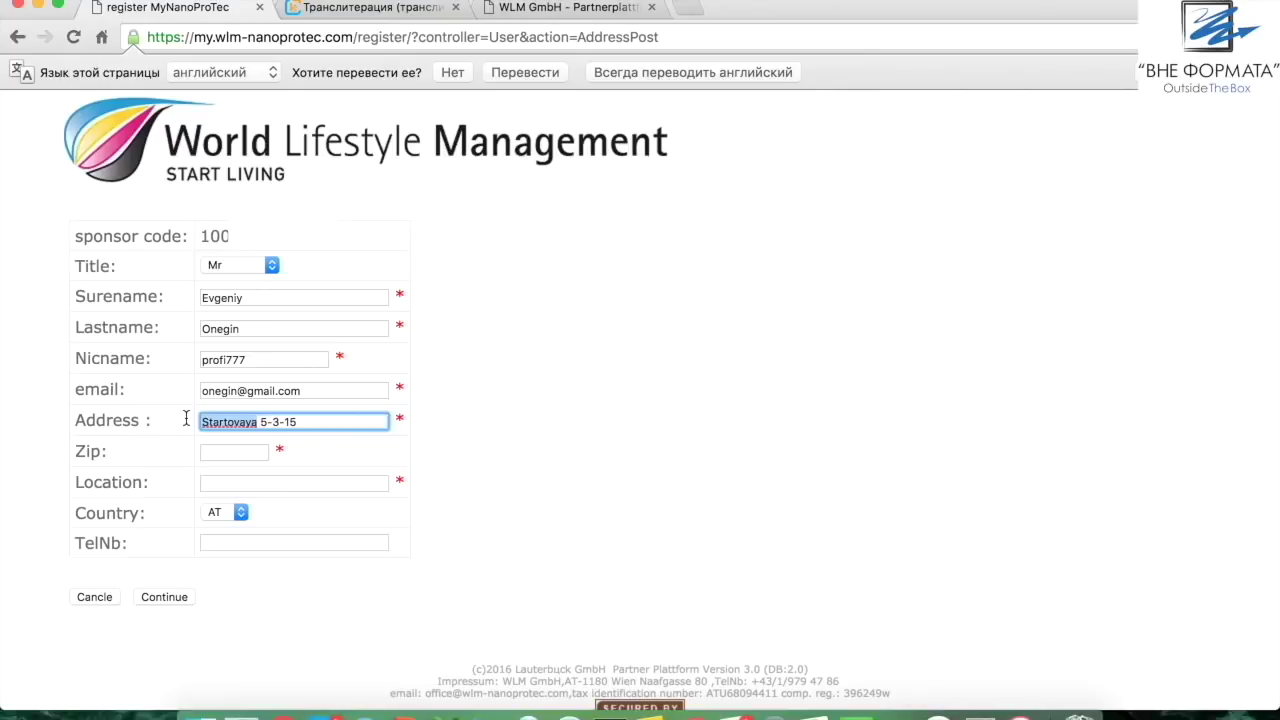
pyautogui.click(598, 432)
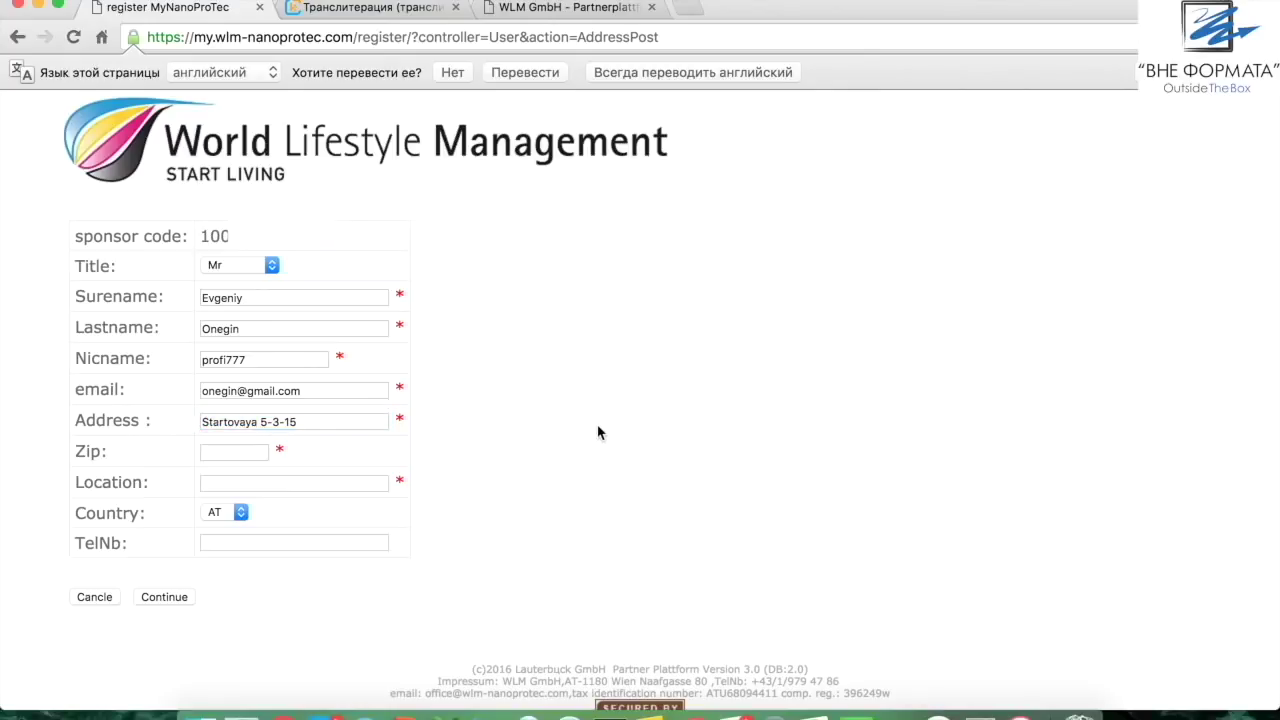
pyautogui.click(364, 10)
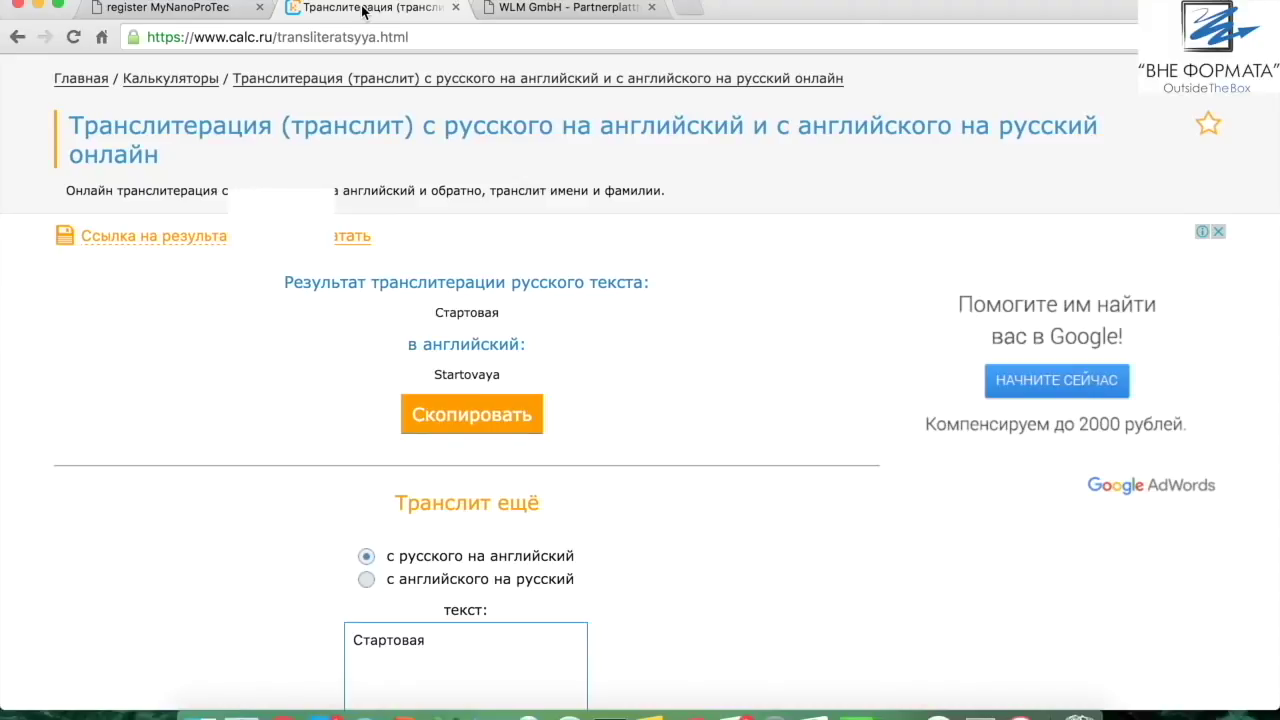
pyautogui.click(179, 9)
# Enter the postcode and city, and choose RU as the country
pyautogui.click(217, 452)
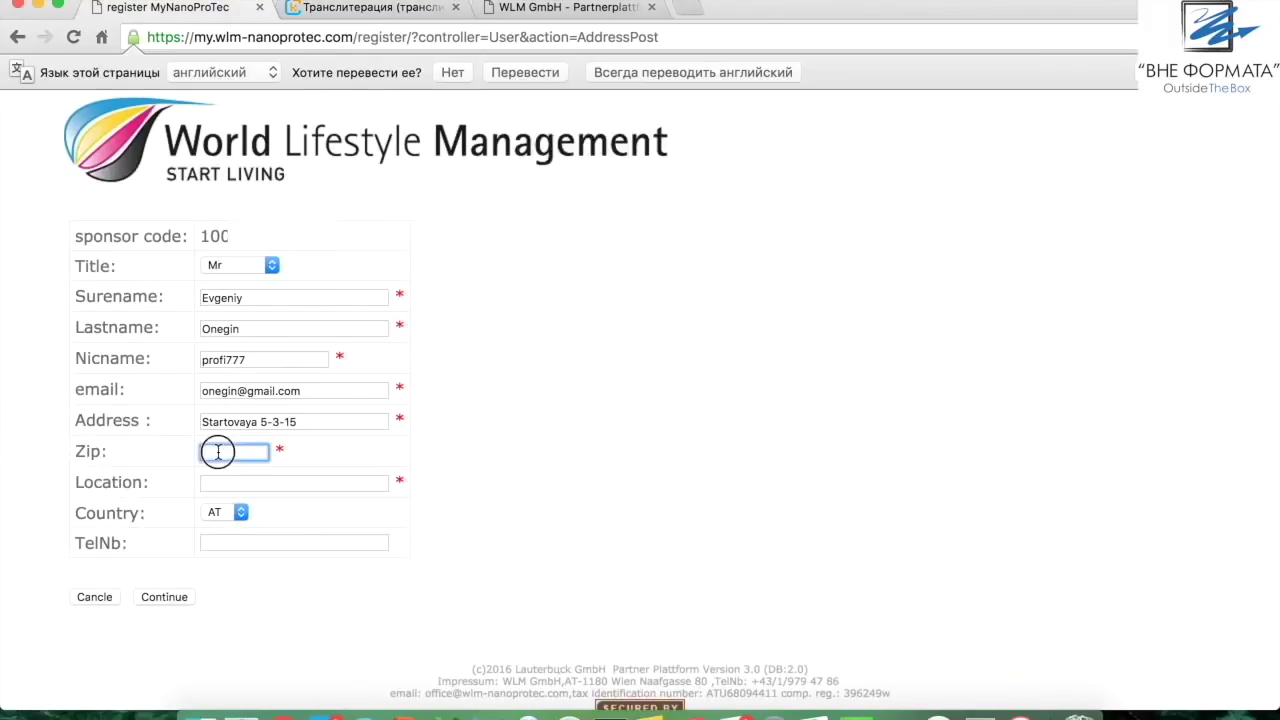
pyautogui.write('555111')
pyautogui.click(217, 484)
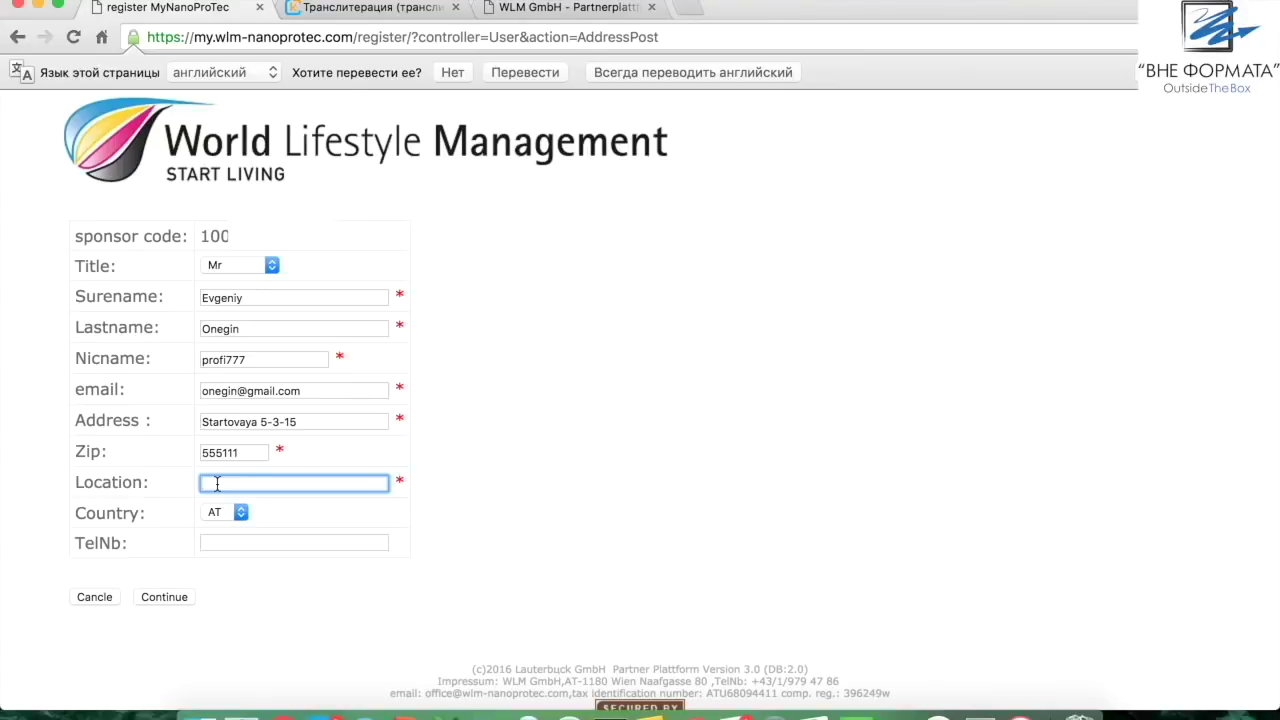
pyautogui.write('Tumen')
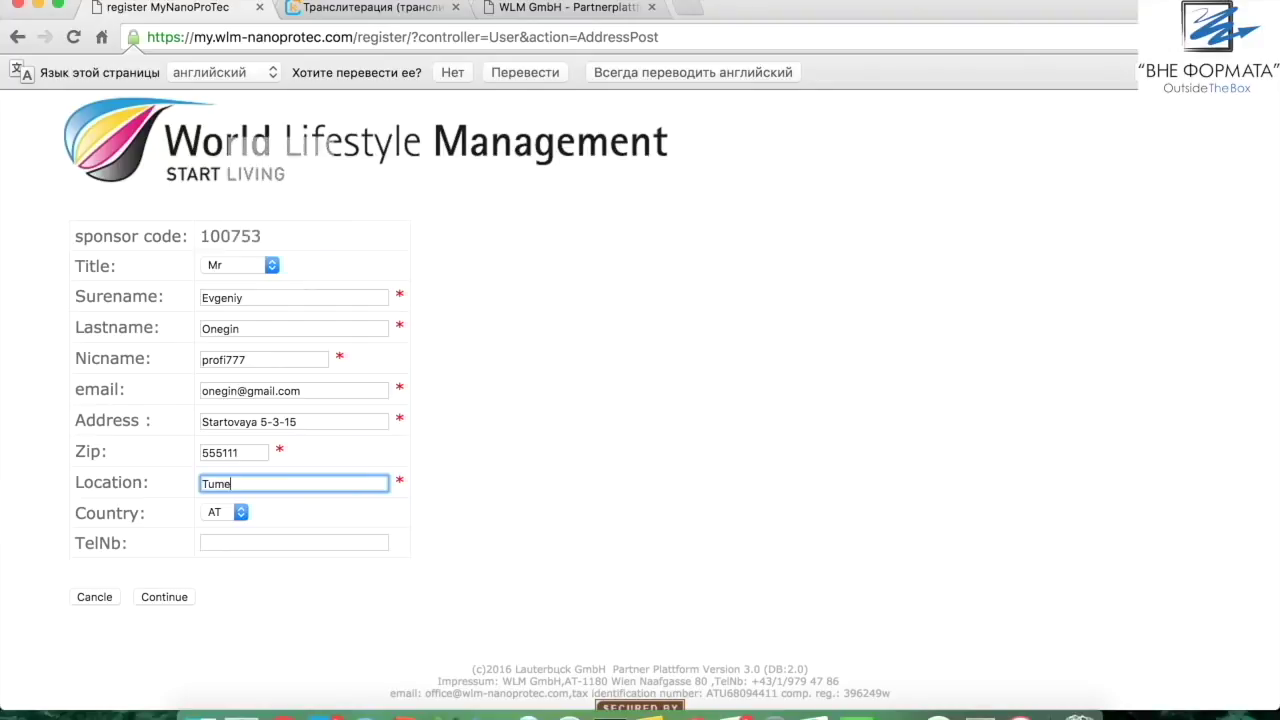
pyautogui.scroll(-2, 395, 560)
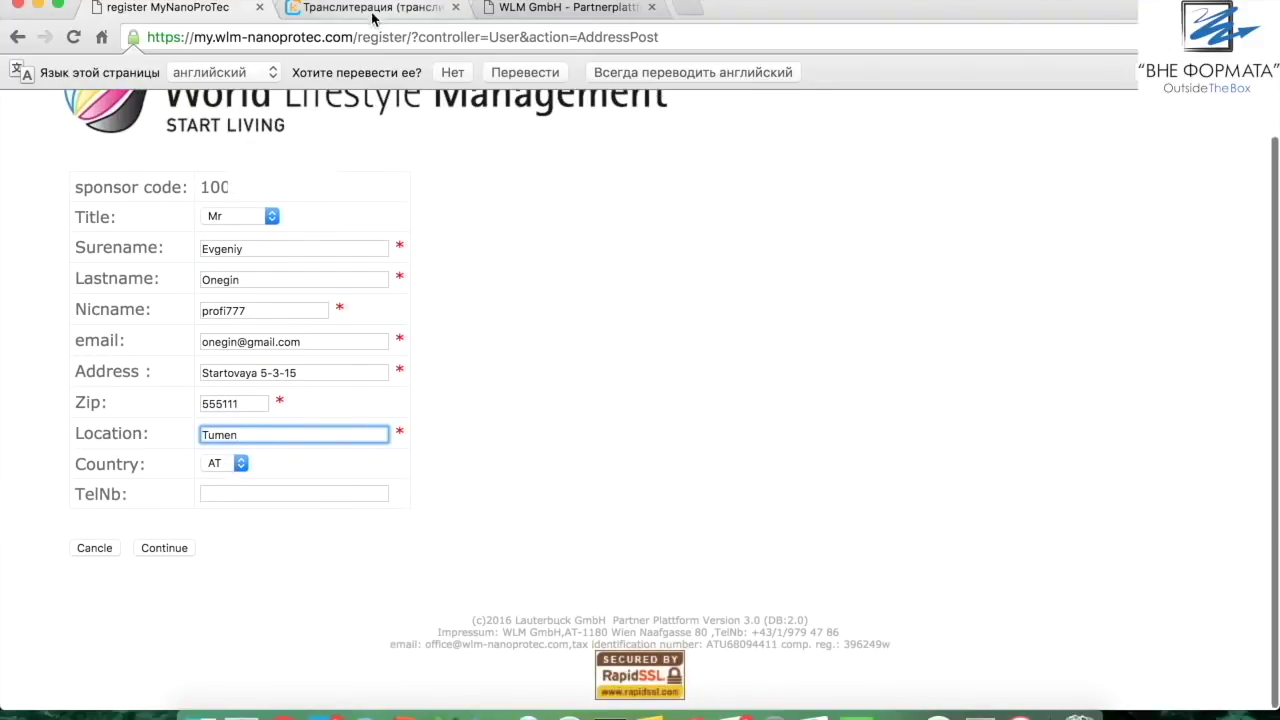
pyautogui.click(215, 464)
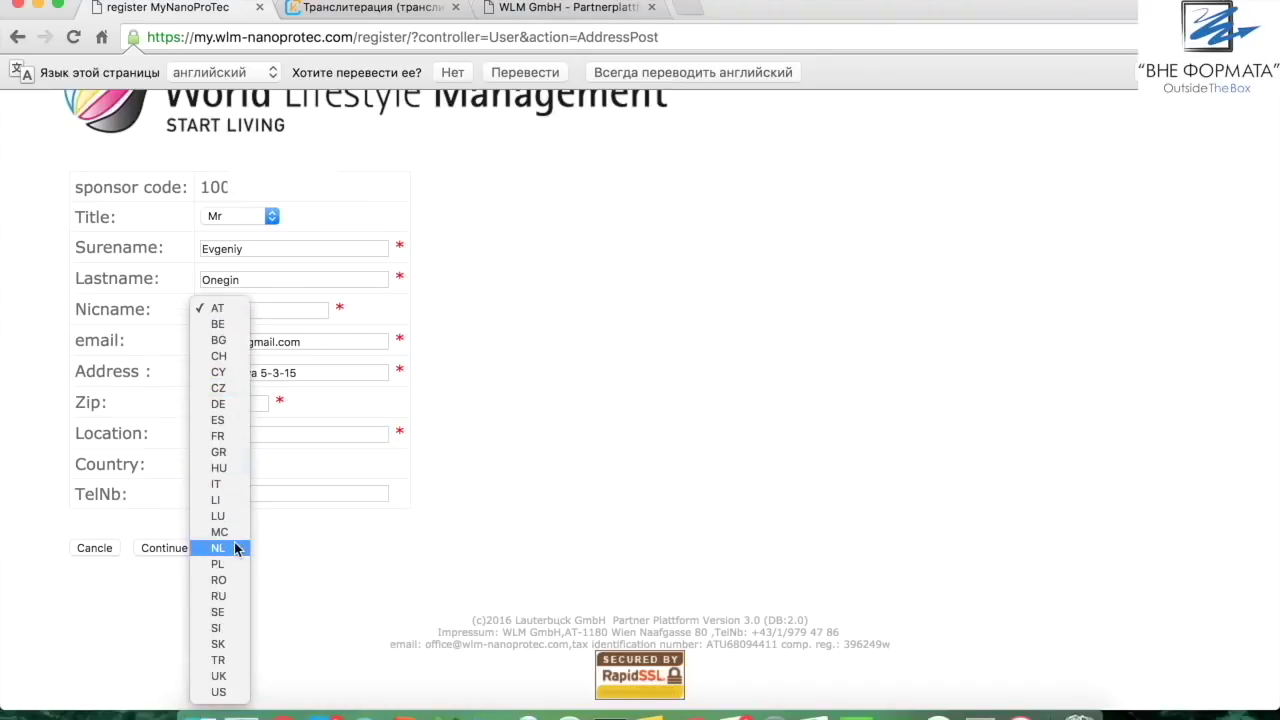
pyautogui.click(232, 598)
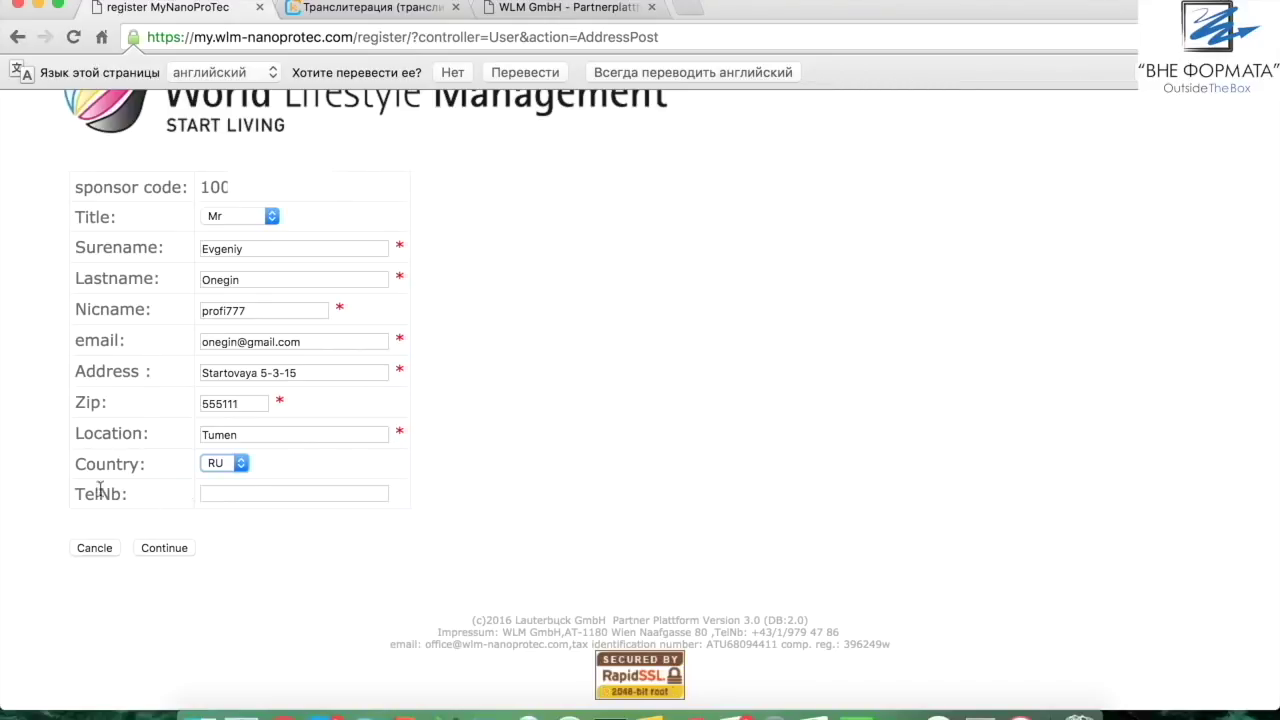
# Order 1 pcs. of MyProTec Touchscreen Protection at 29,90 € and continue to the summary
pyautogui.click(164, 549)
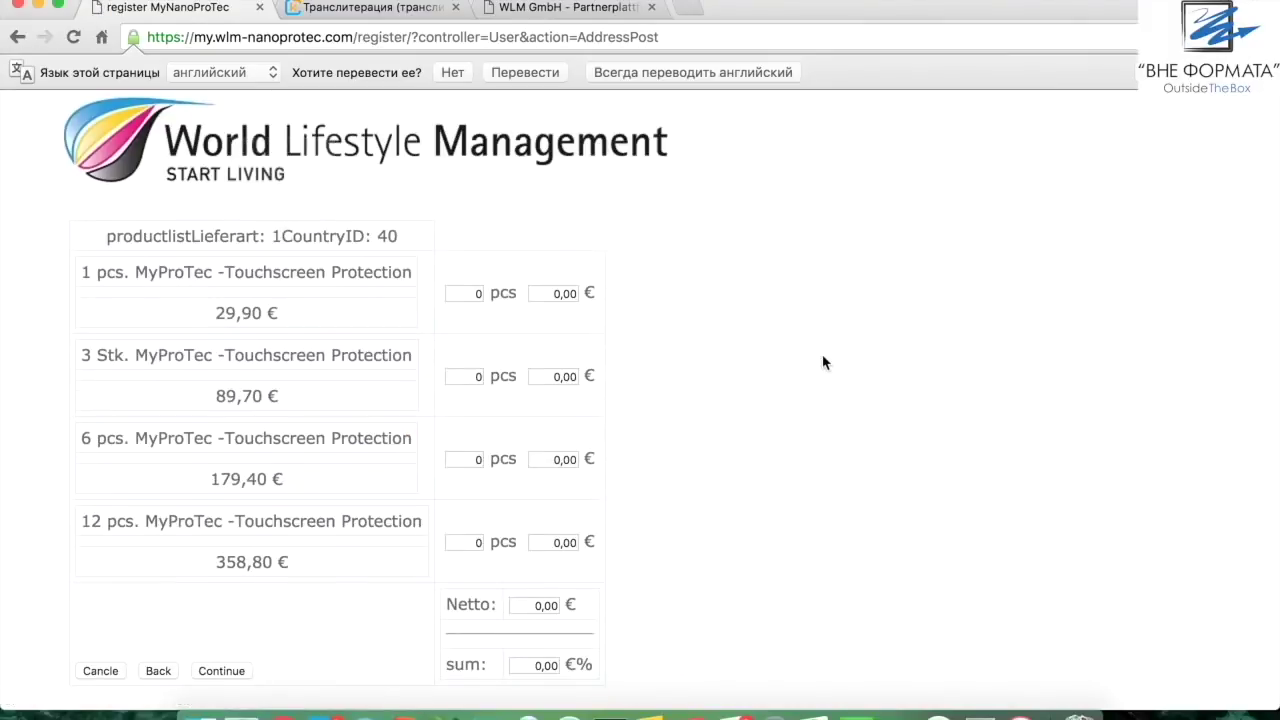
pyautogui.scroll(-2, 824, 362)
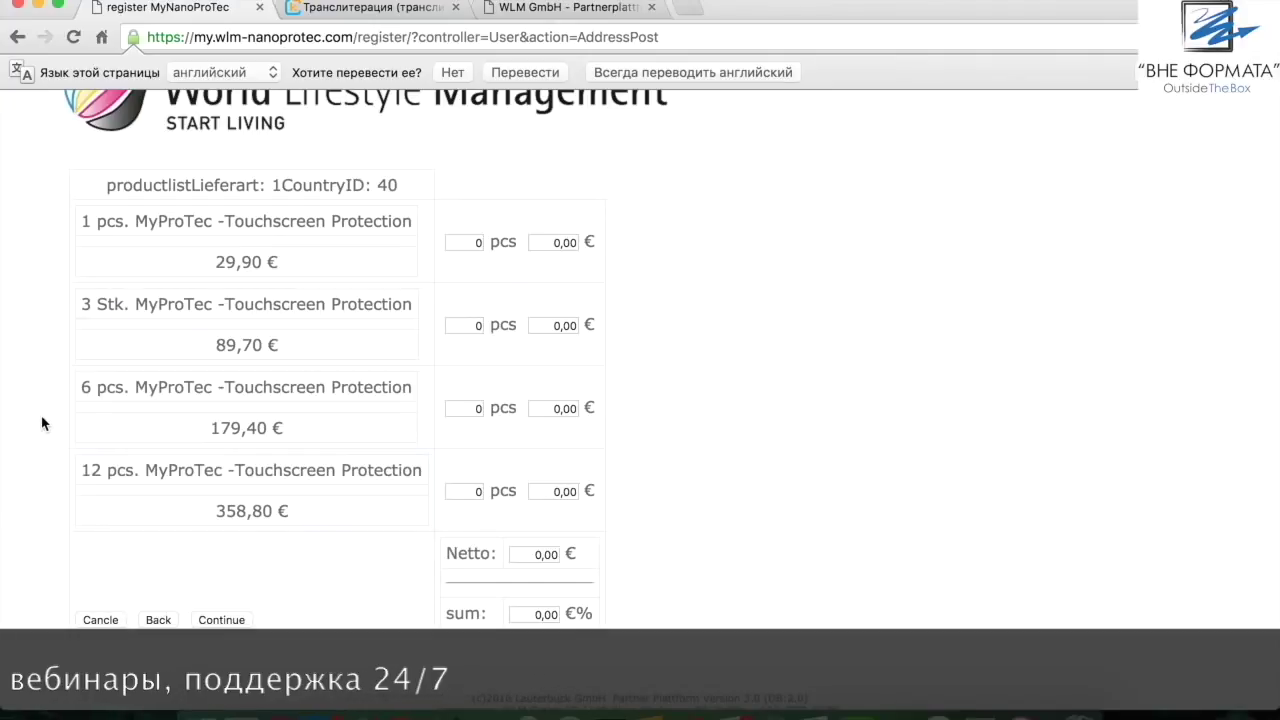
pyautogui.click(481, 243)
pyautogui.write('1')
pyautogui.click(830, 257)
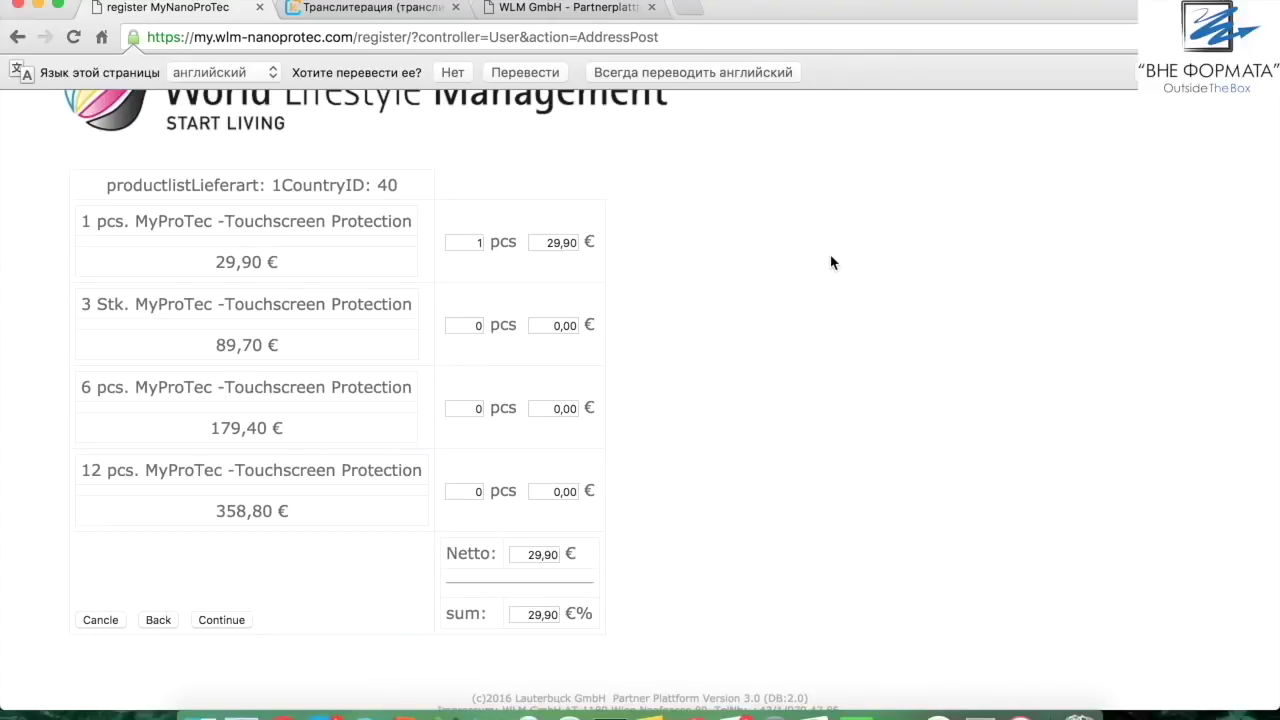
pyautogui.scroll(1, 818, 225)
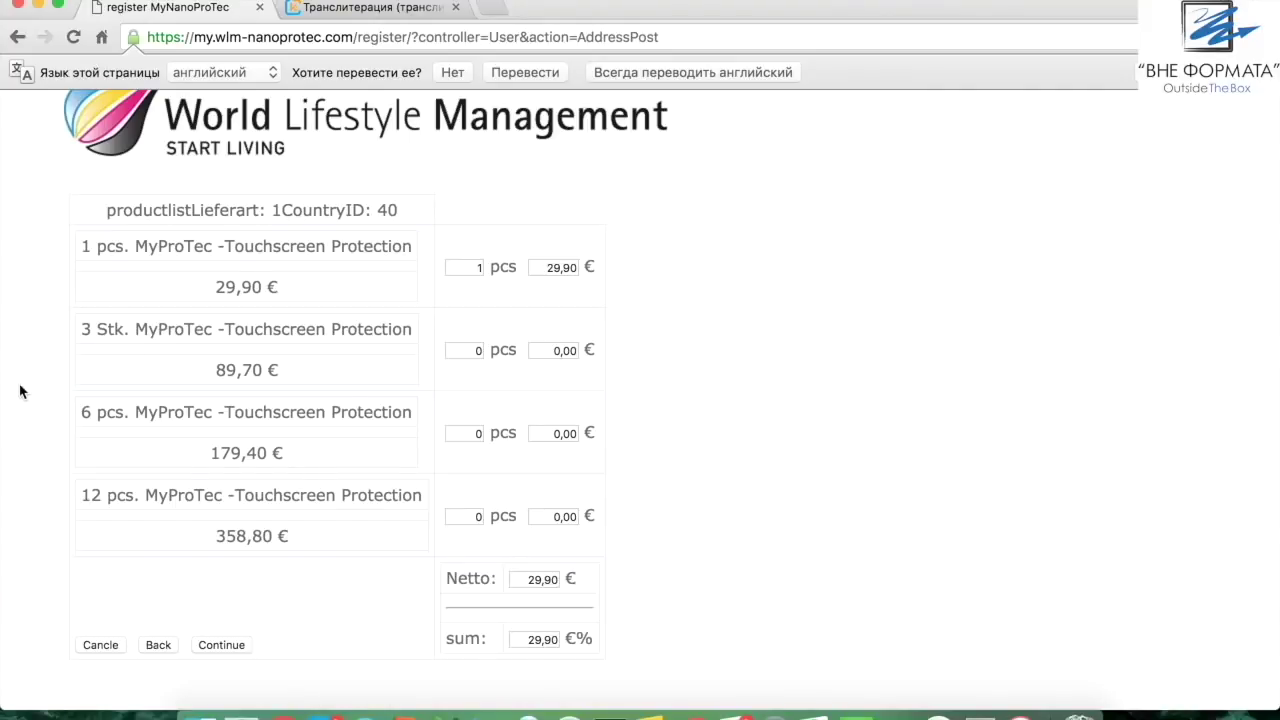
pyautogui.scroll(-2, 673, 416)
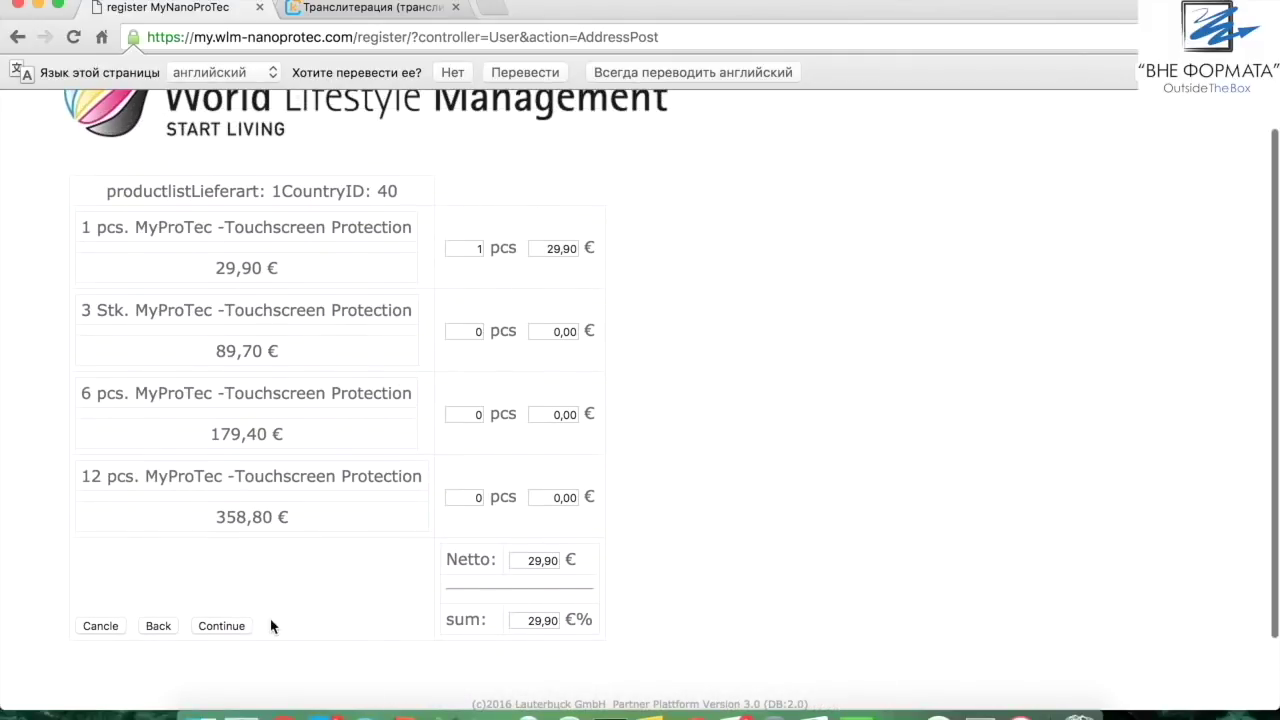
pyautogui.click(222, 626)
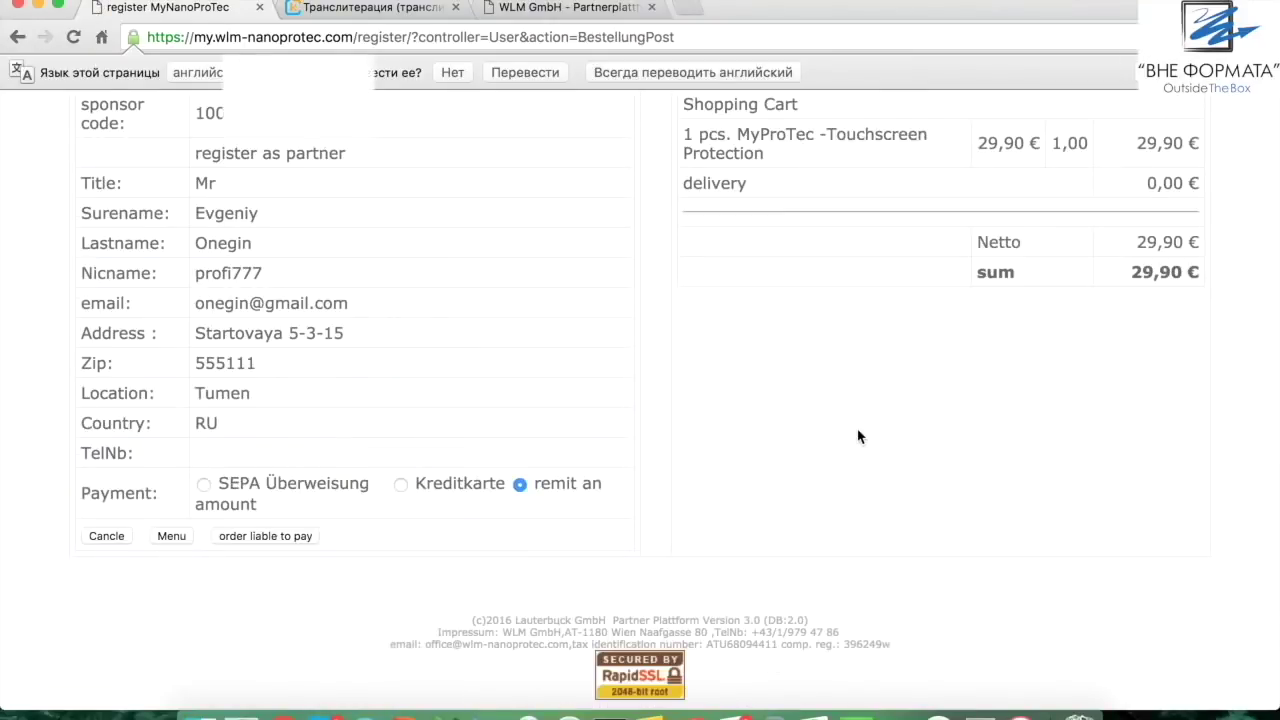